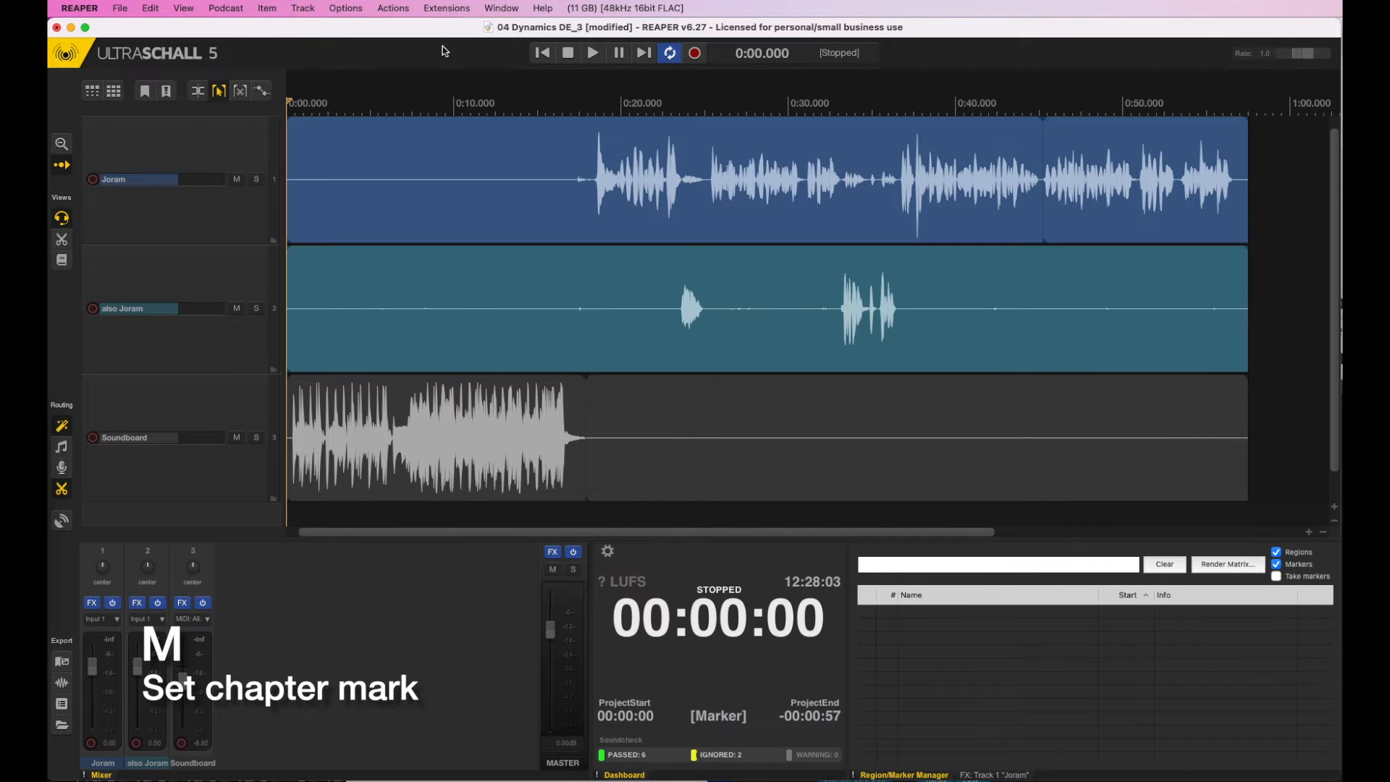
Step: Set one chapter marker at the project start and a second at about 0:36.5
key(m)
click(610, 87)
click(896, 100)
key(m)
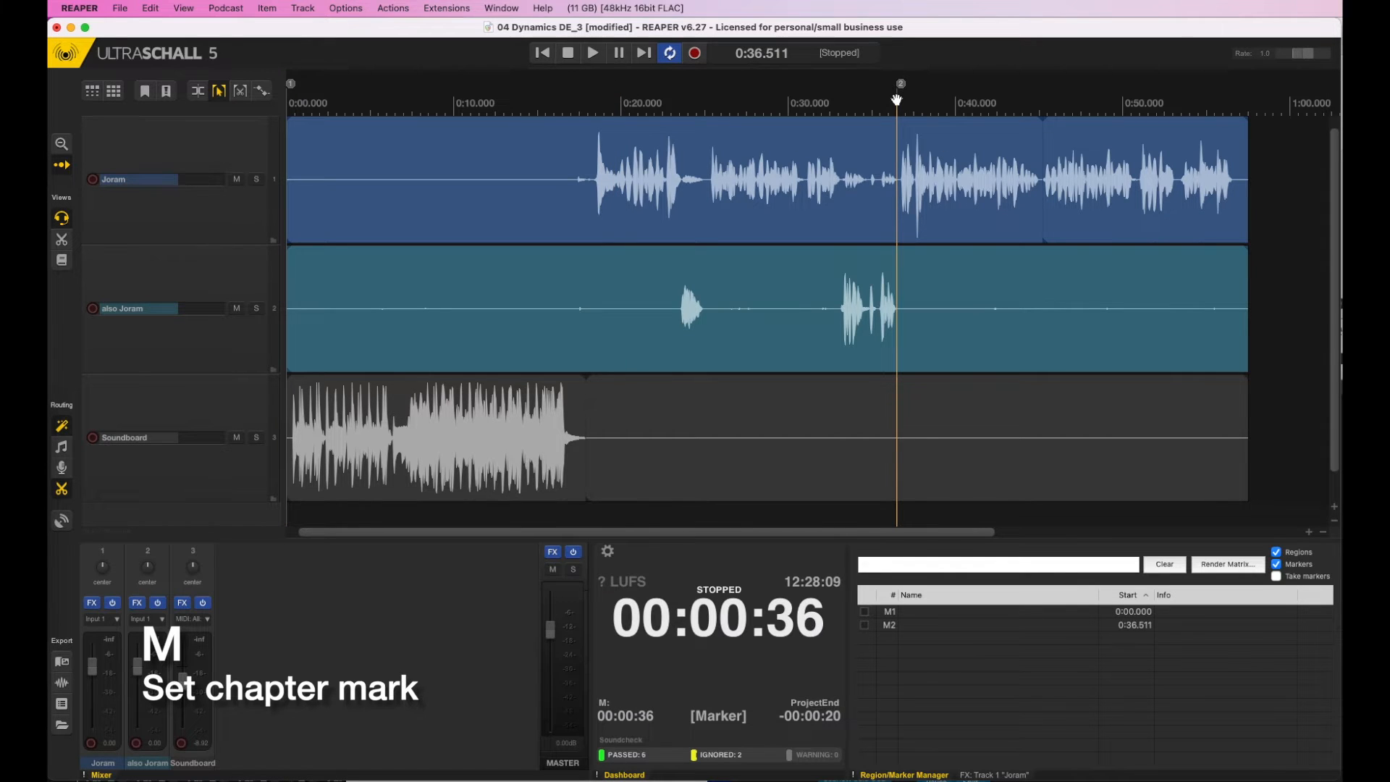
Step: Move the second chapter marker later along the timeline and return it to about 0:36.7, before the next speech passage
drag(907, 85, 1014, 87)
click(1013, 85)
drag(1013, 85, 904, 85)
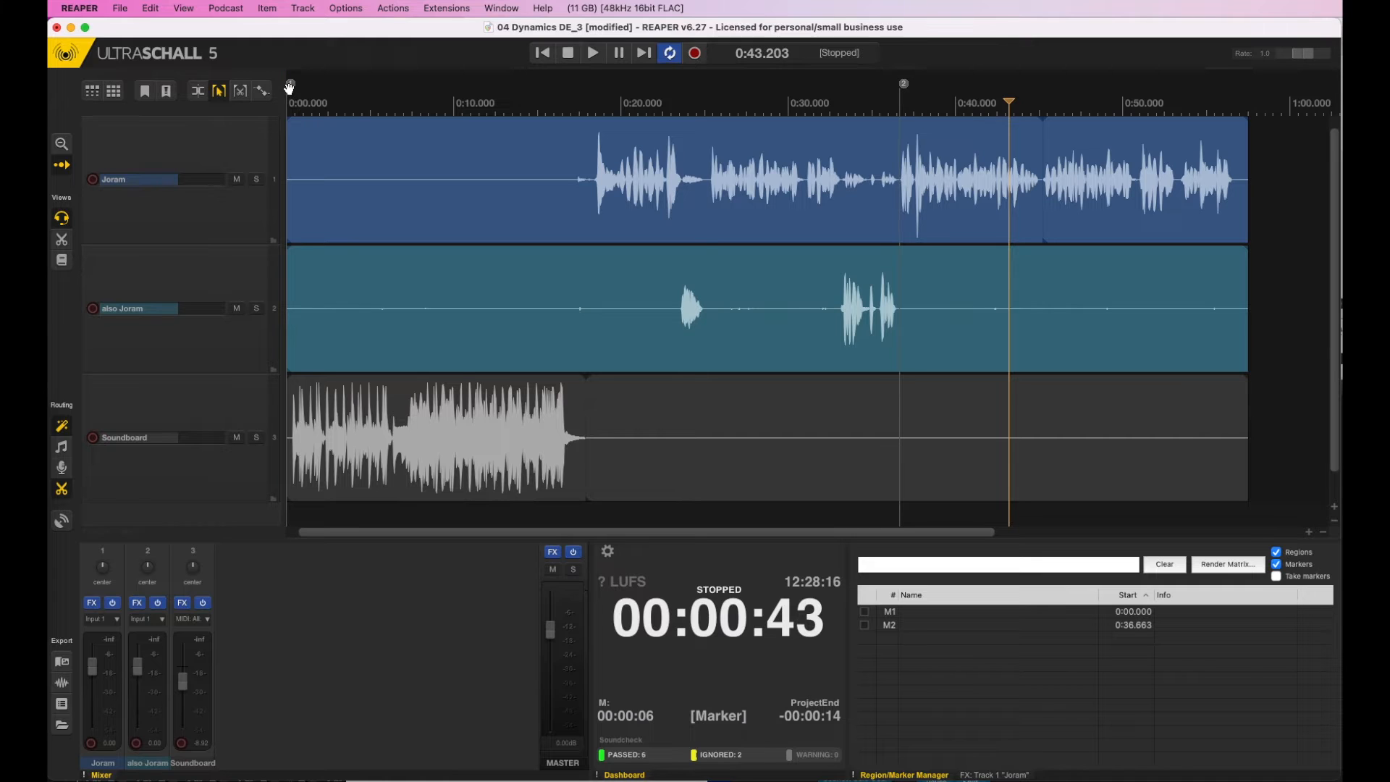
drag(291, 86, 292, 87)
Step: Bring up the region/marker manager and name the first marker Intro and the second NLP
click(1017, 775)
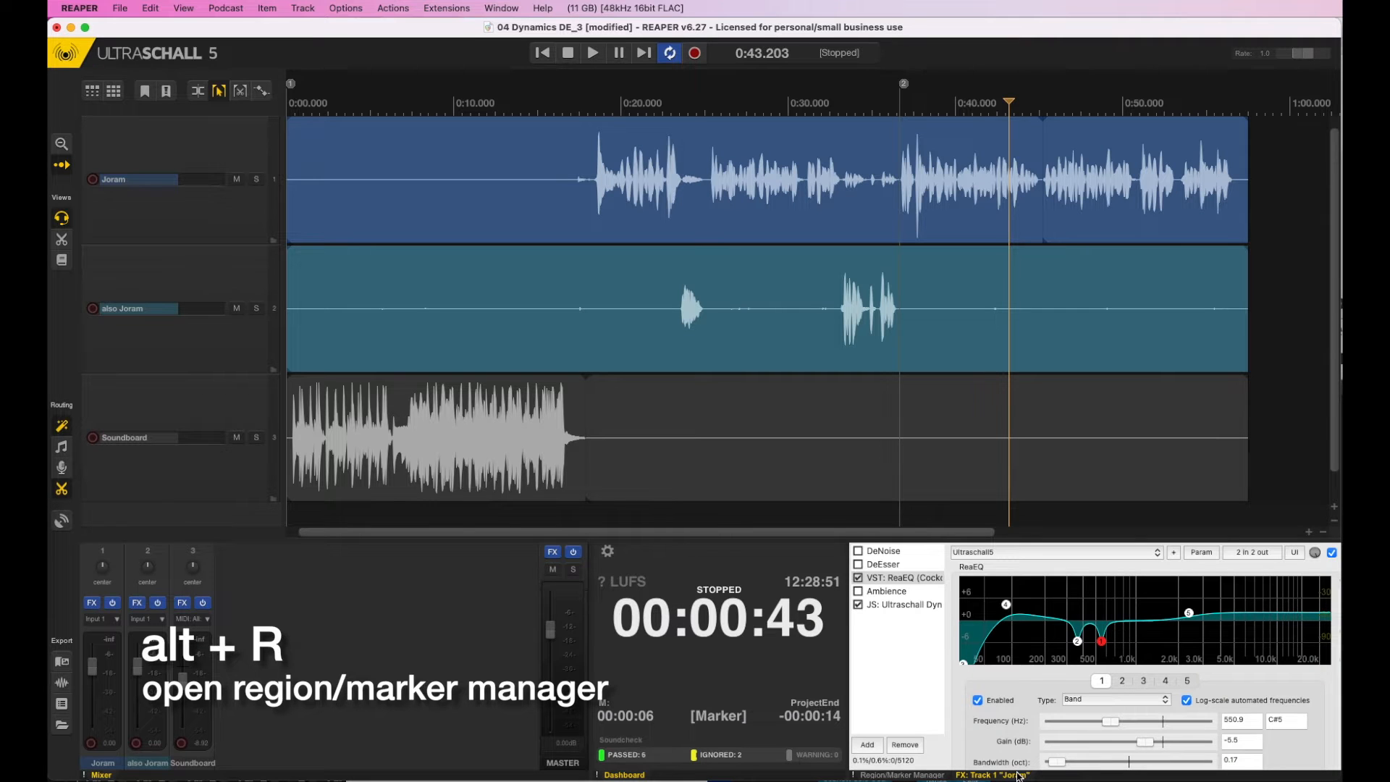
key(alt+r)
key(alt+r)
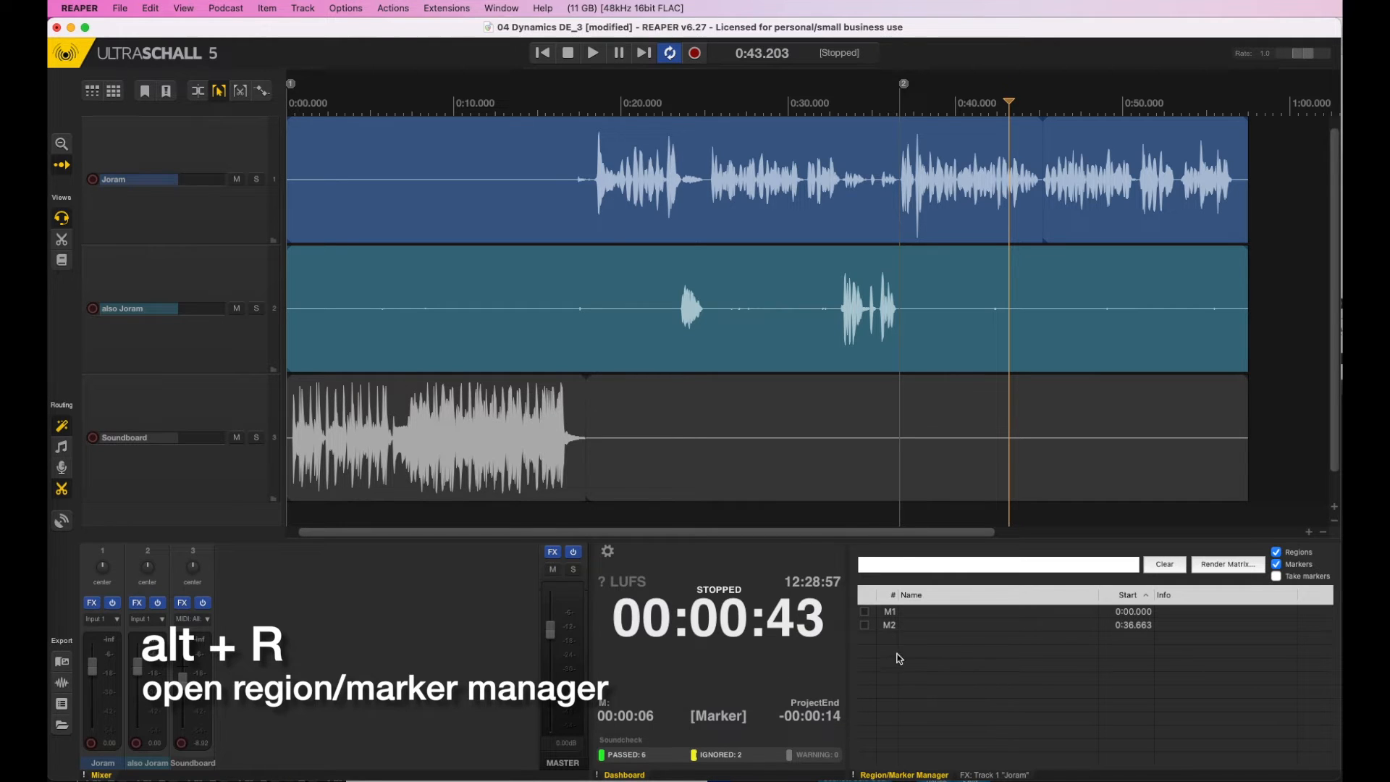
double_click(927, 612)
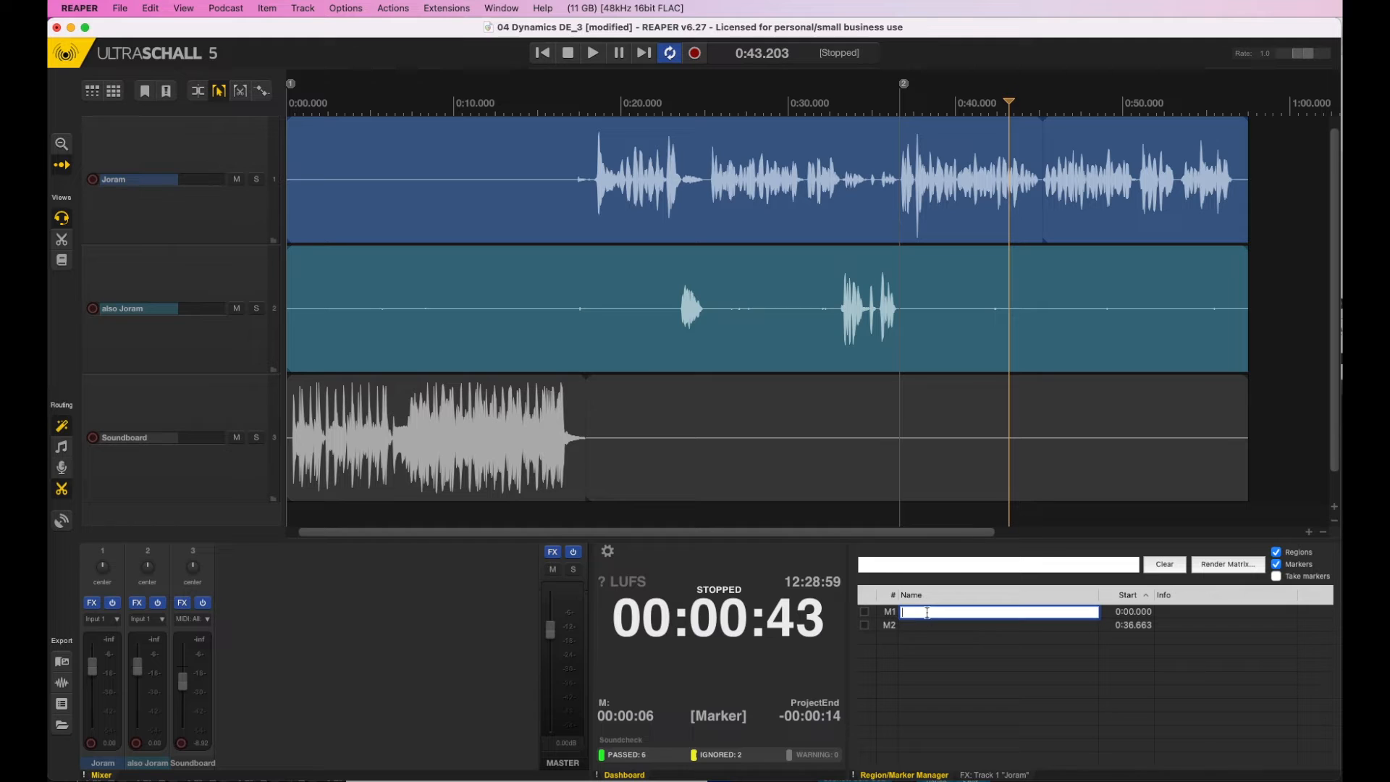
text(Intro)
key(Return)
double_click(930, 626)
text(N)
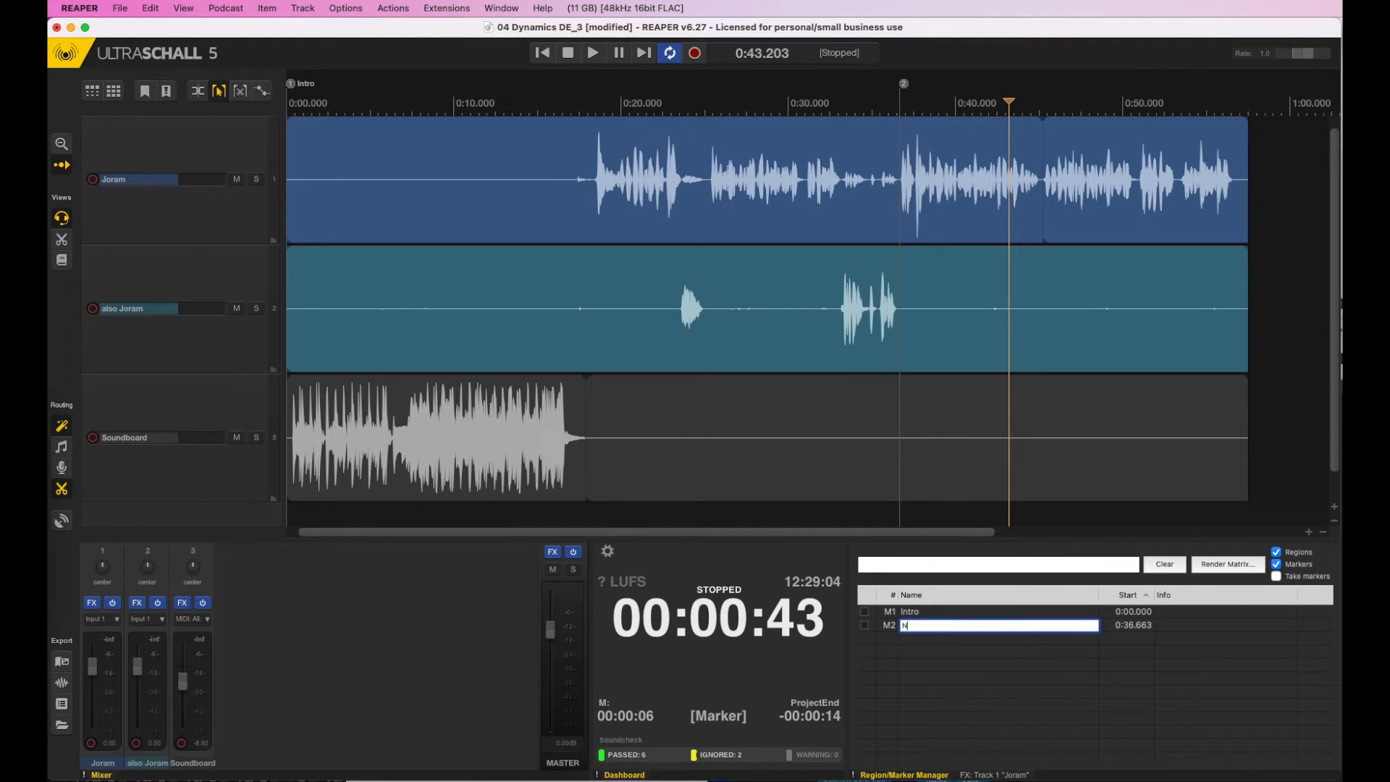
text(LP)
key(Return)
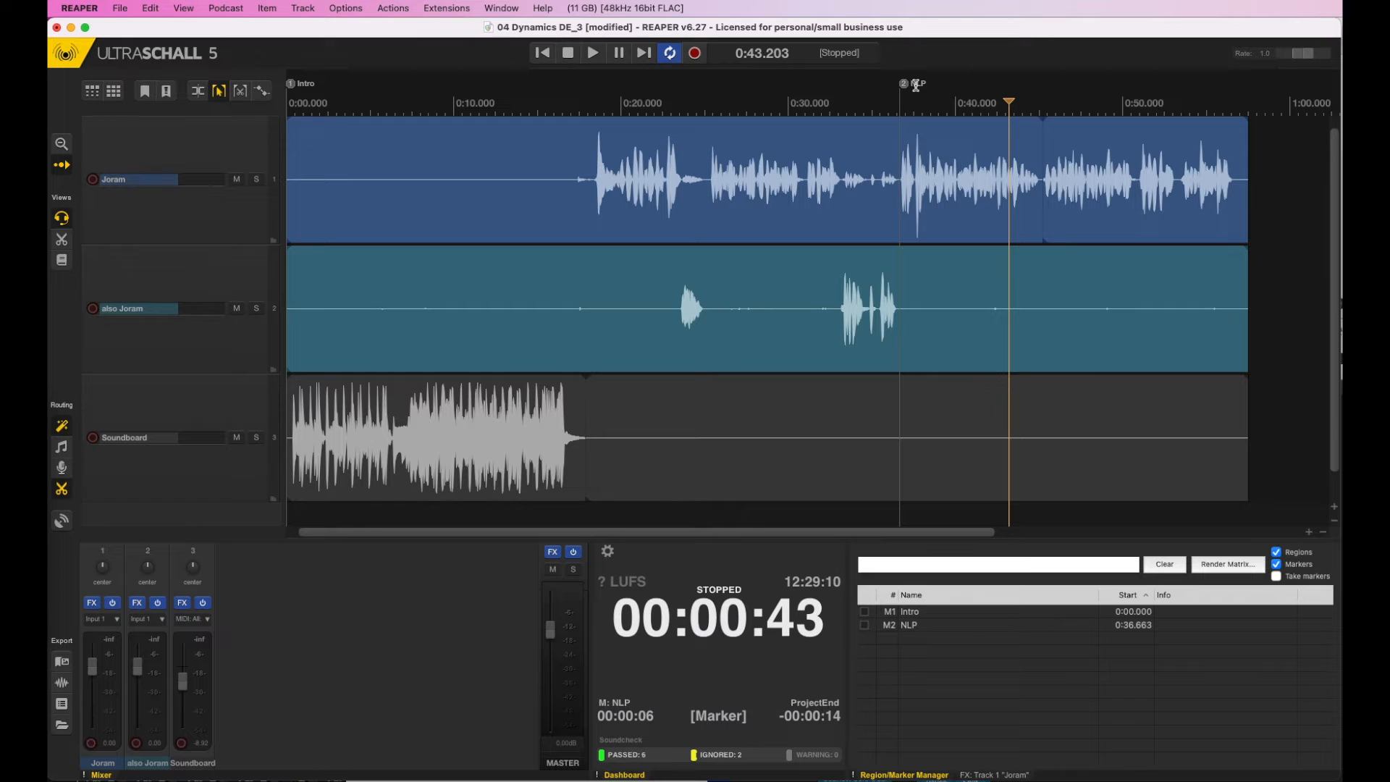
Step: Place an edit marker at about 0:32.7, remove it, and place it again at the same position
click(834, 84)
key(e)
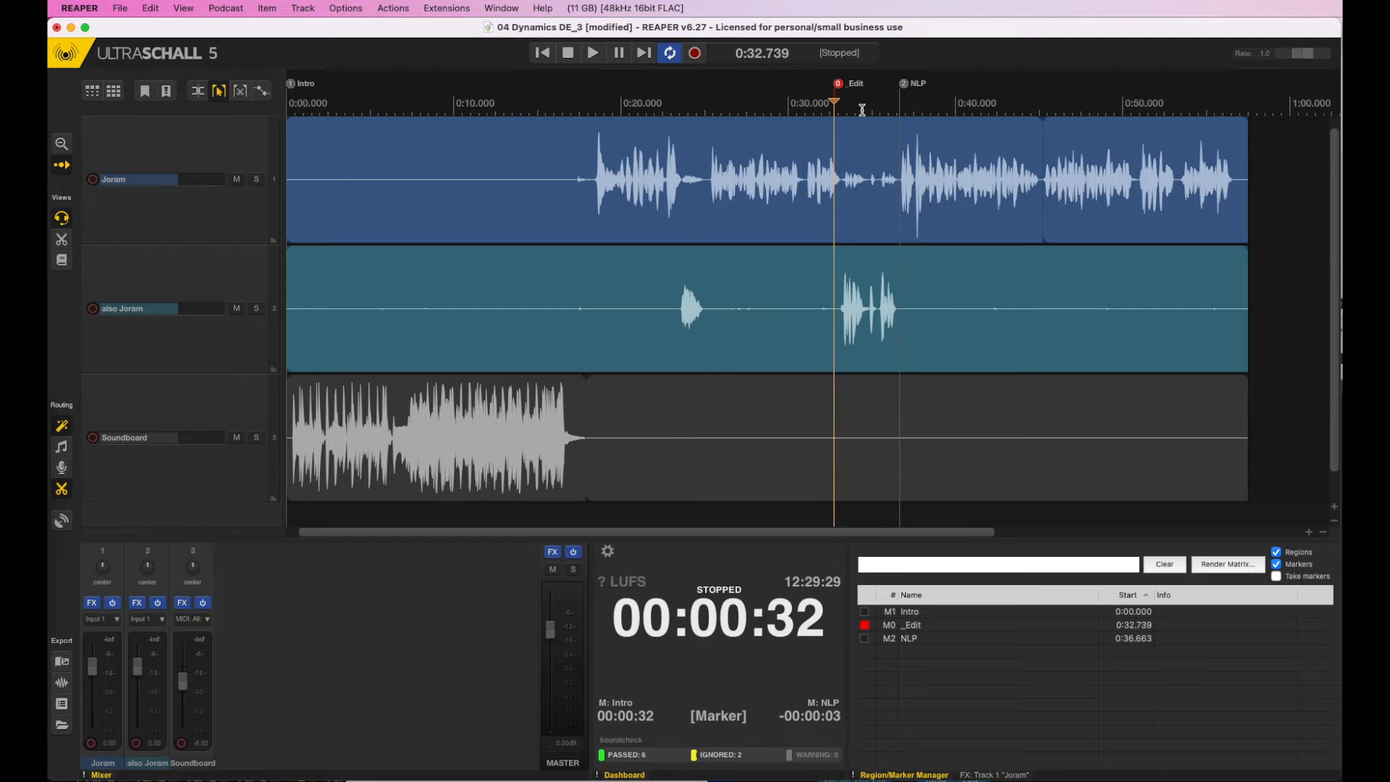
right_click(838, 86)
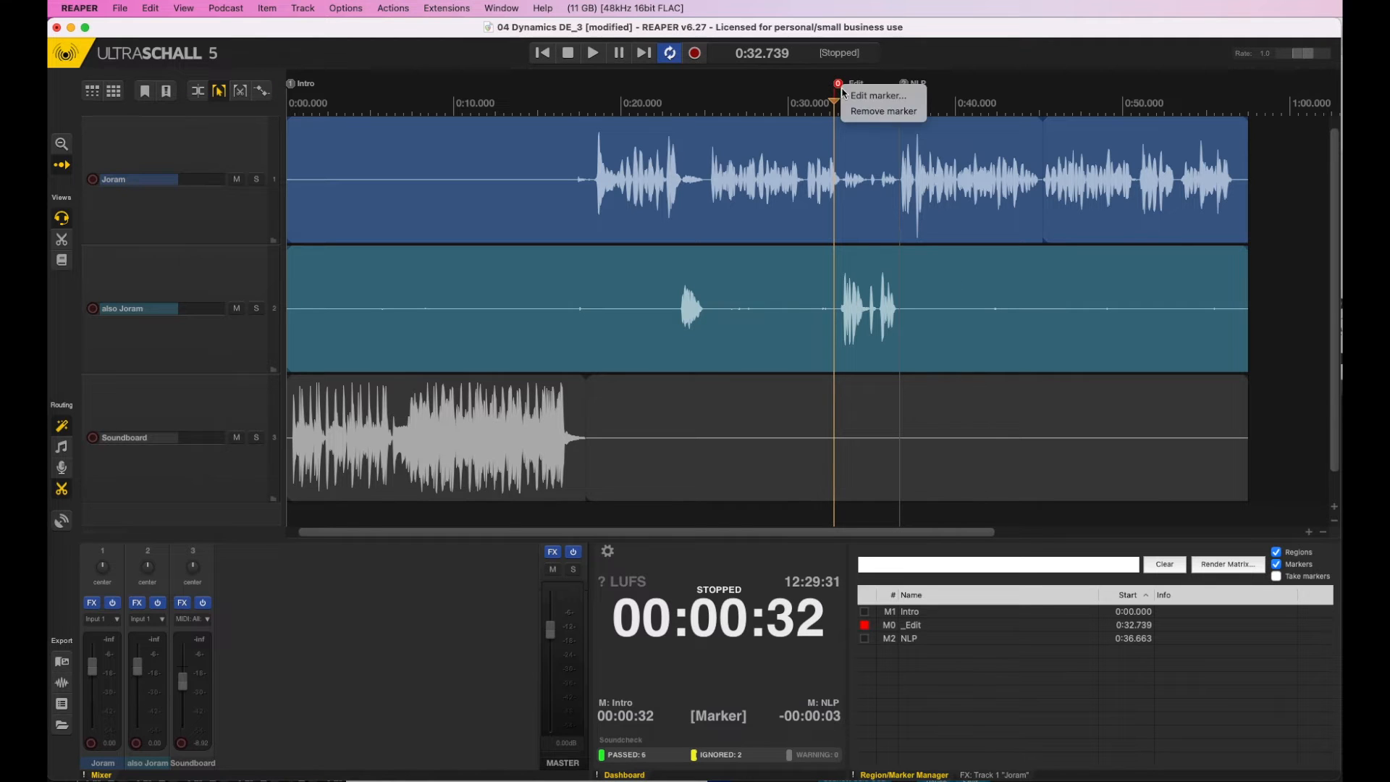
click(850, 111)
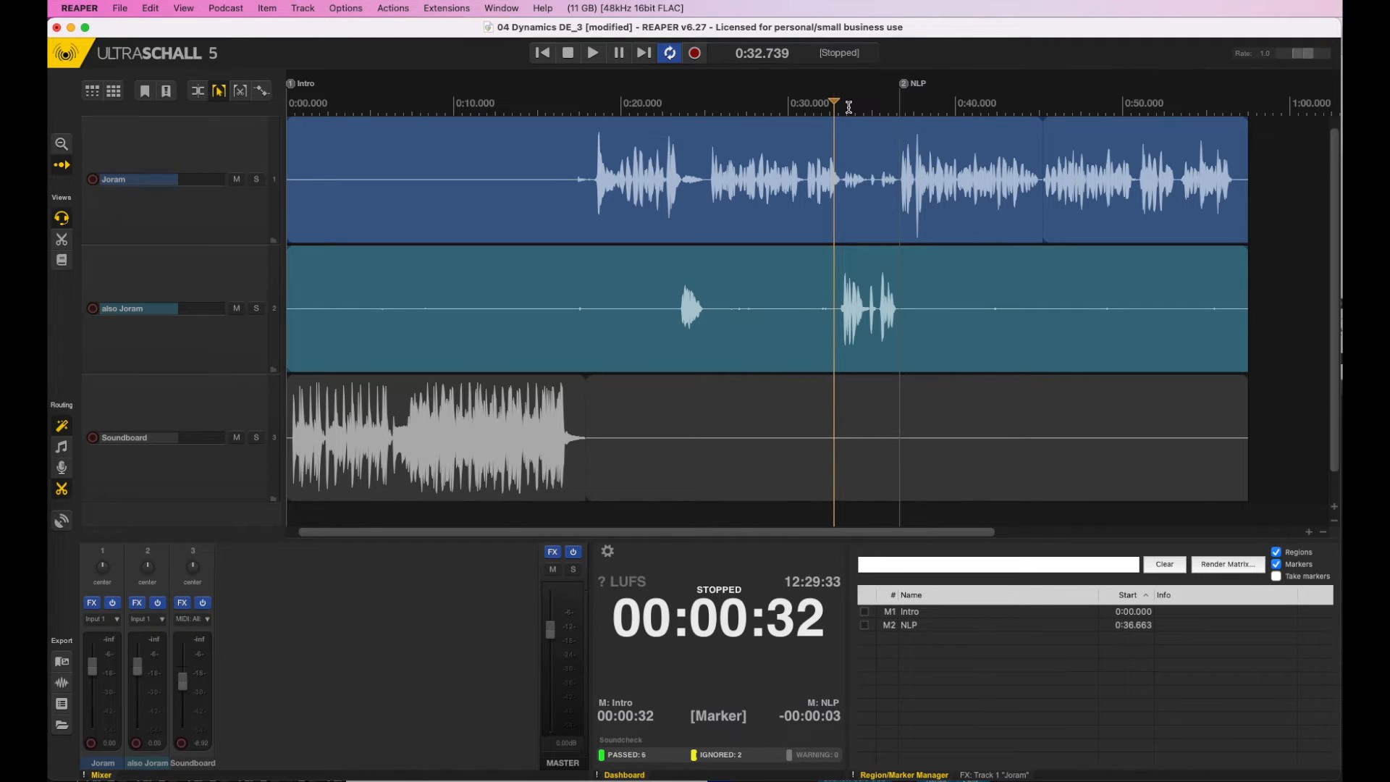
key(e)
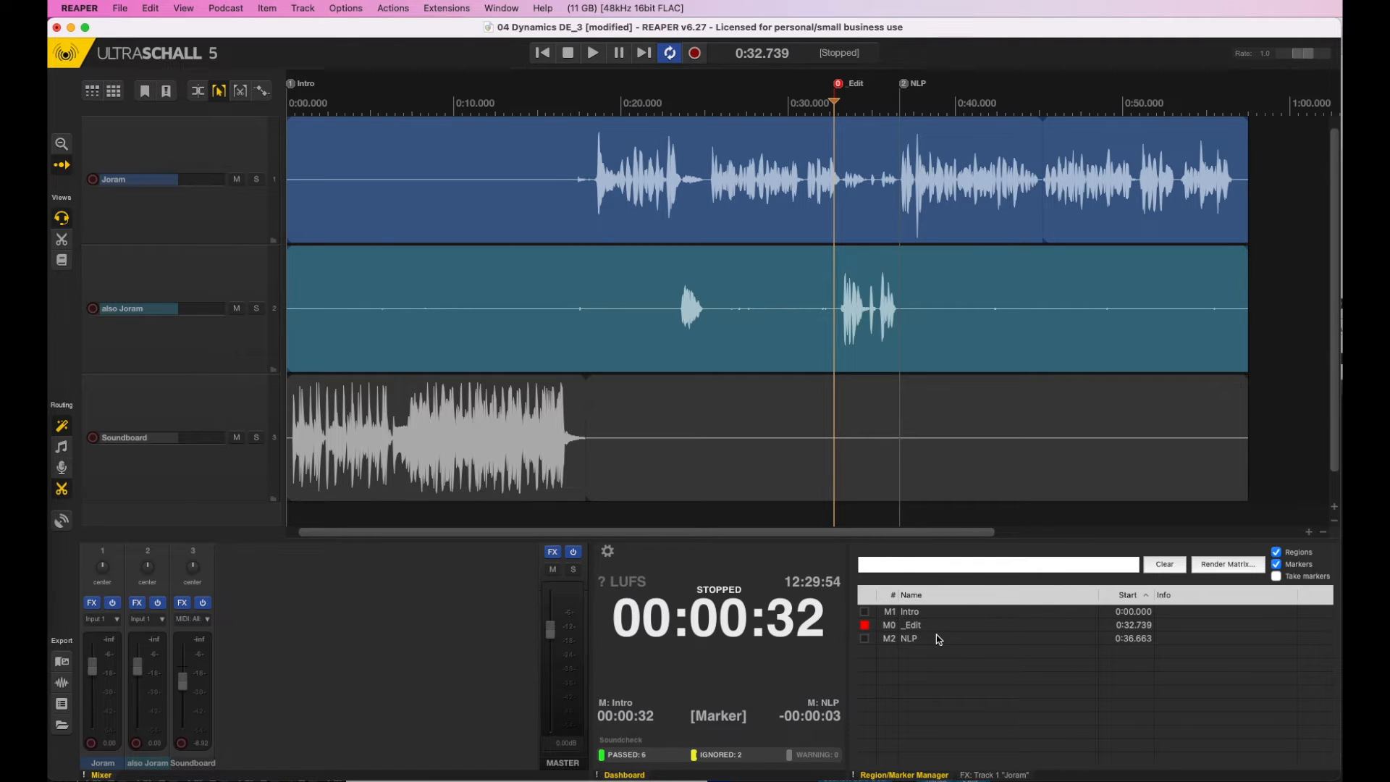
Step: Open the Marker Dashboard and check the Intro marker's name and position settings
click(62, 663)
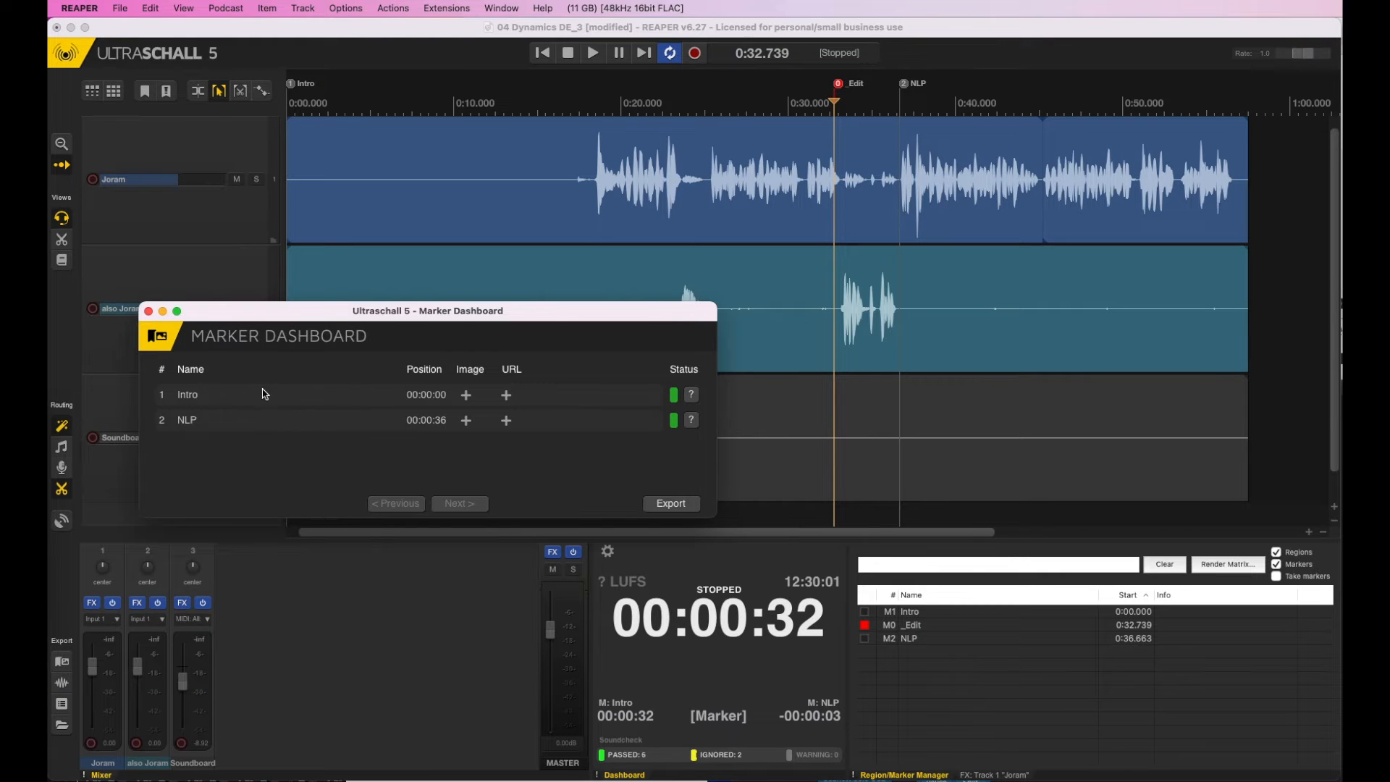
click(210, 398)
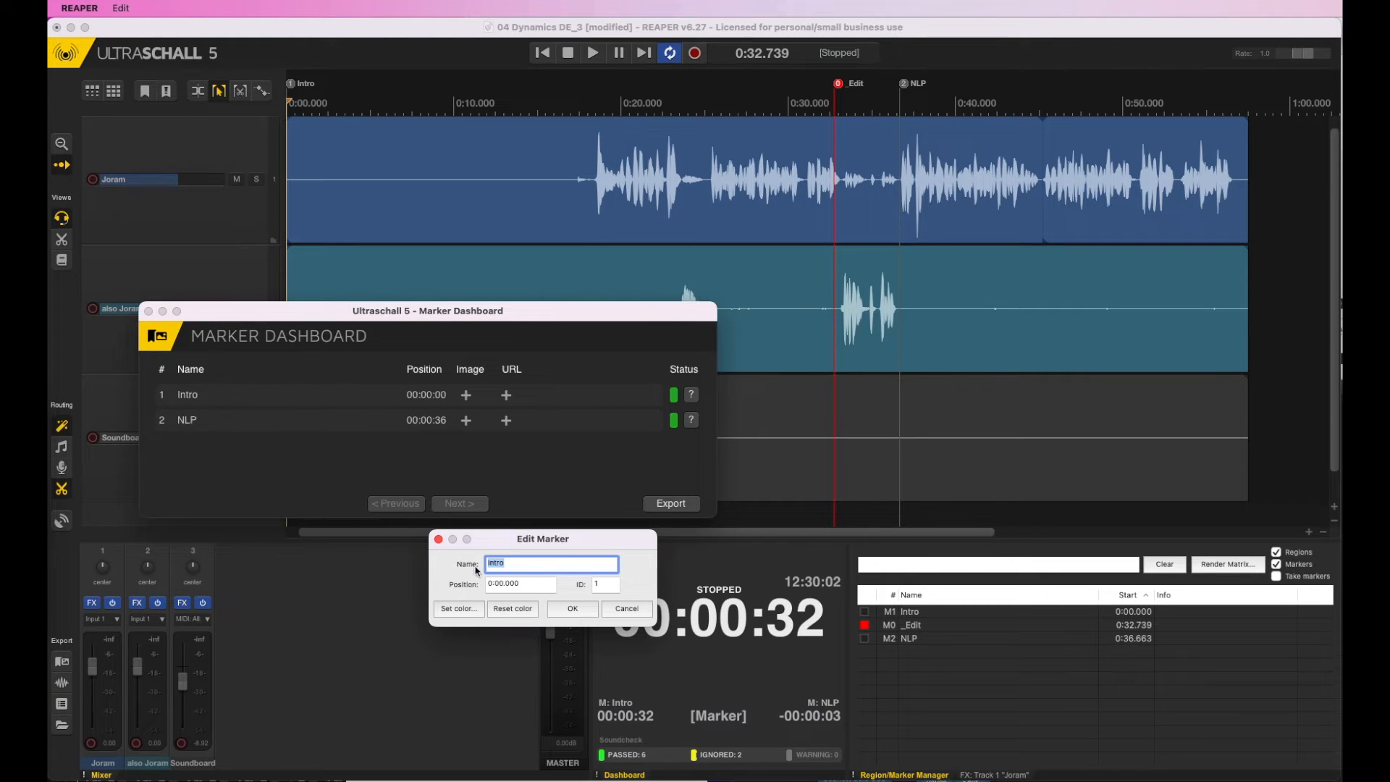
click(592, 614)
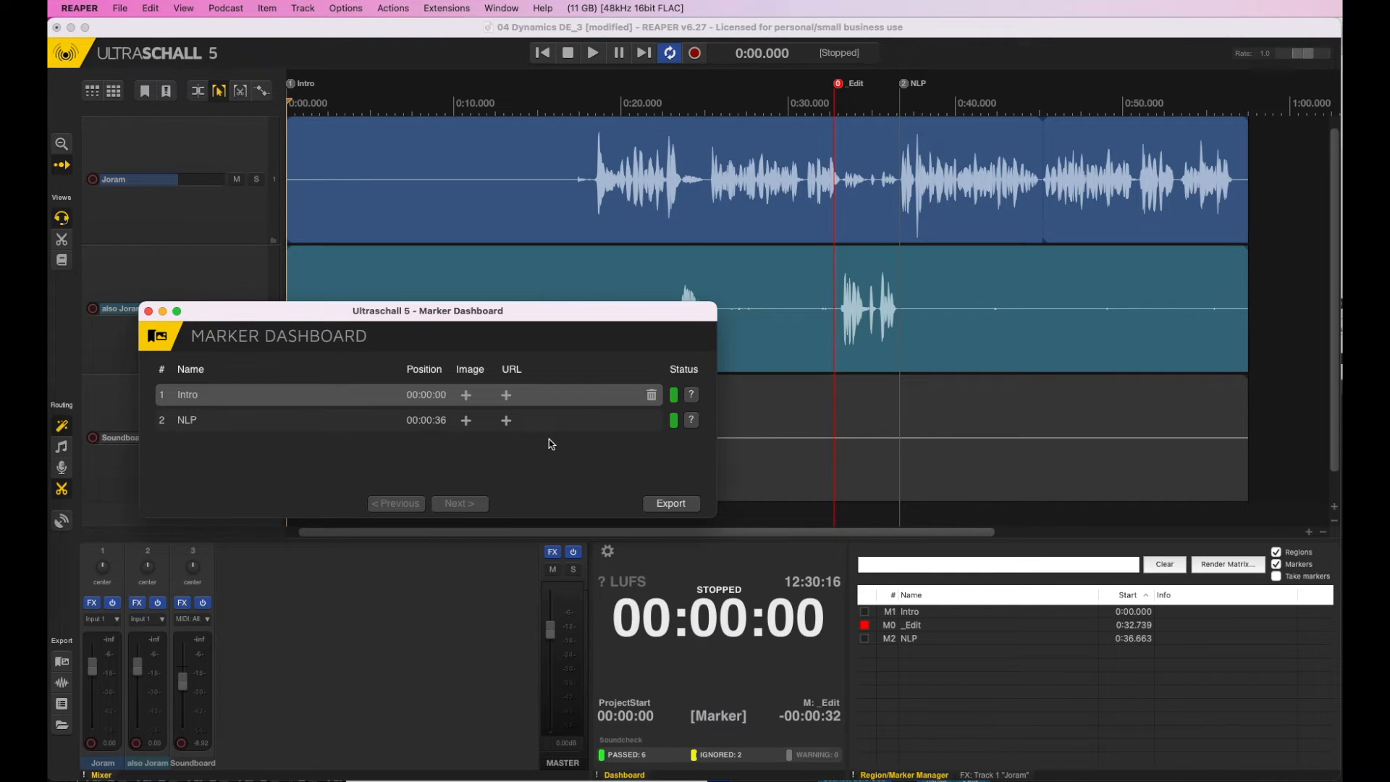
click(506, 395)
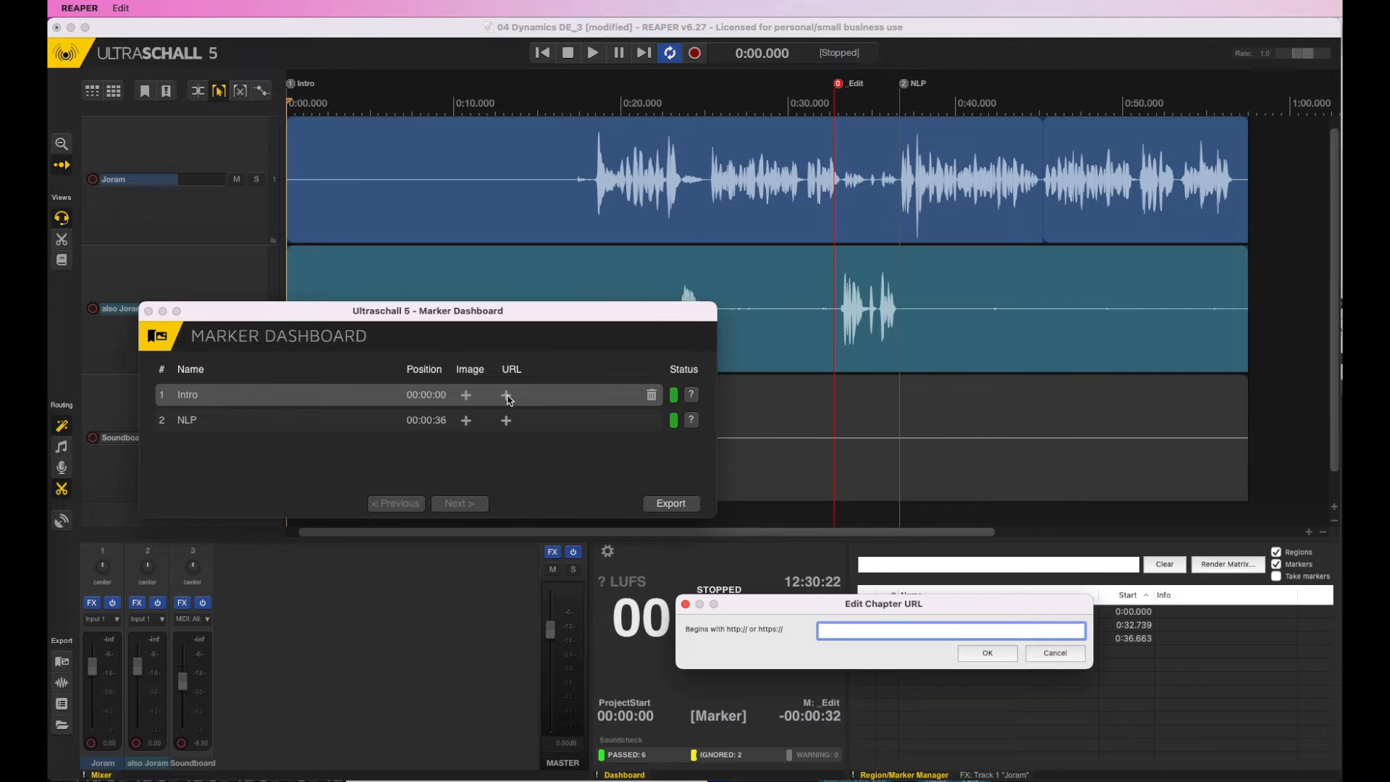
text(https://google.com)
click(987, 653)
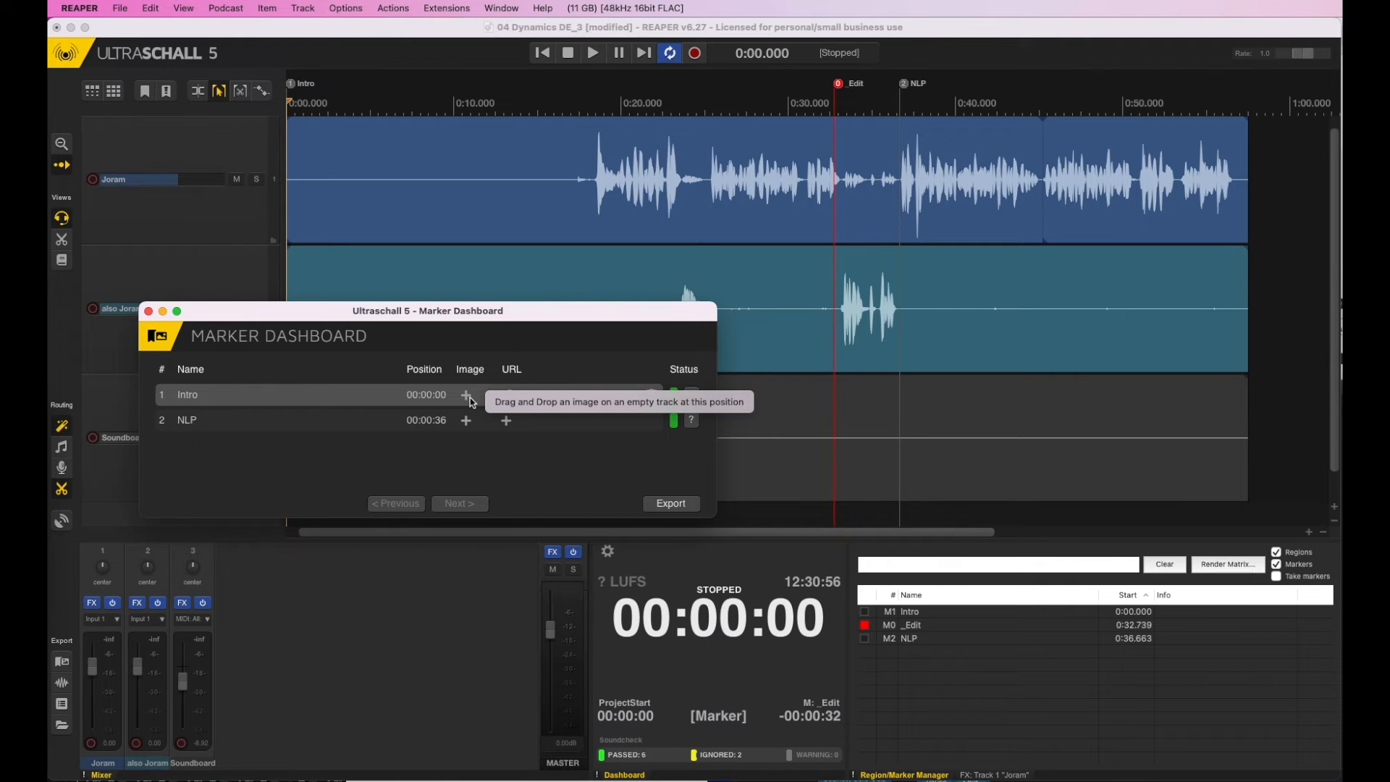
click(470, 398)
click(471, 398)
click(532, 407)
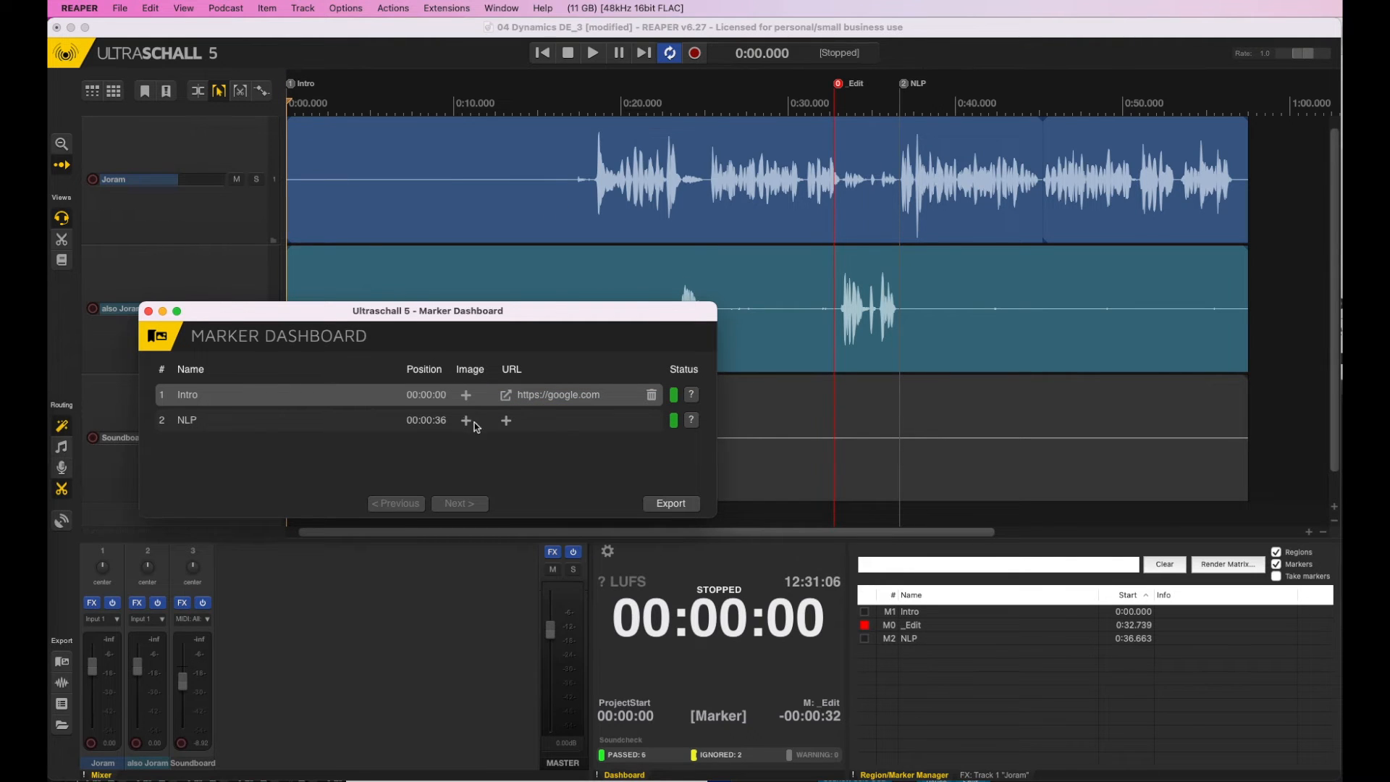
Step: Add the logo image on a new track aligned with the NLP marker, then close the Marker Dashboard
click(517, 428)
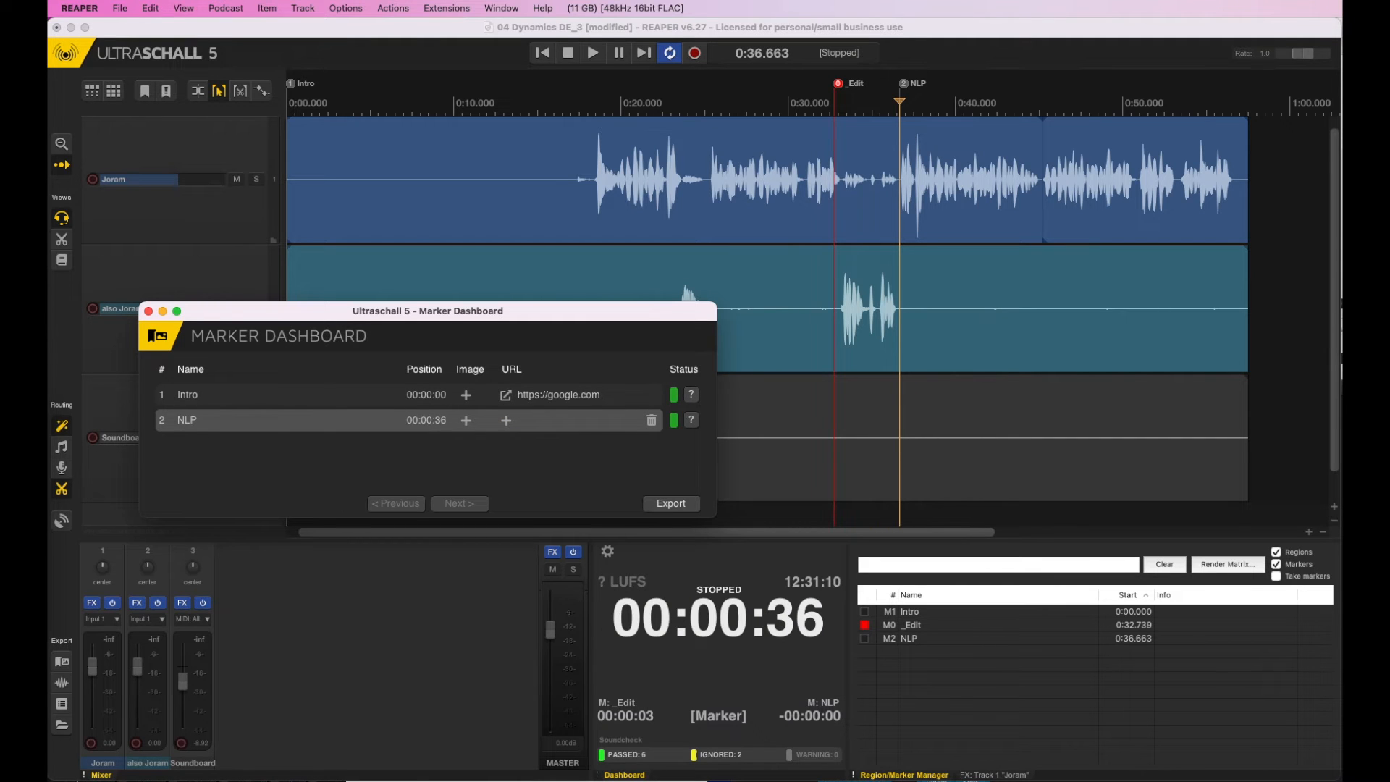
drag(1114, 550, 977, 496)
drag(928, 535, 898, 532)
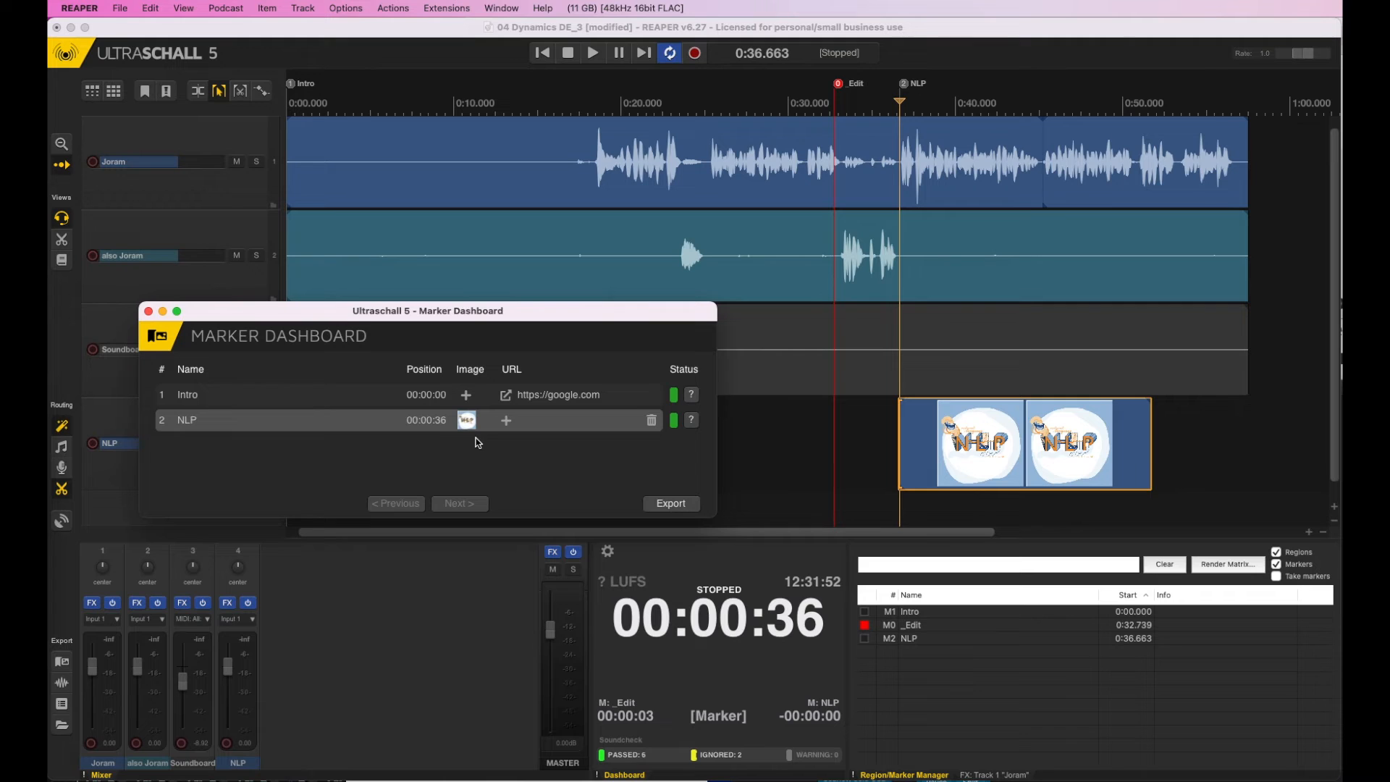
click(148, 311)
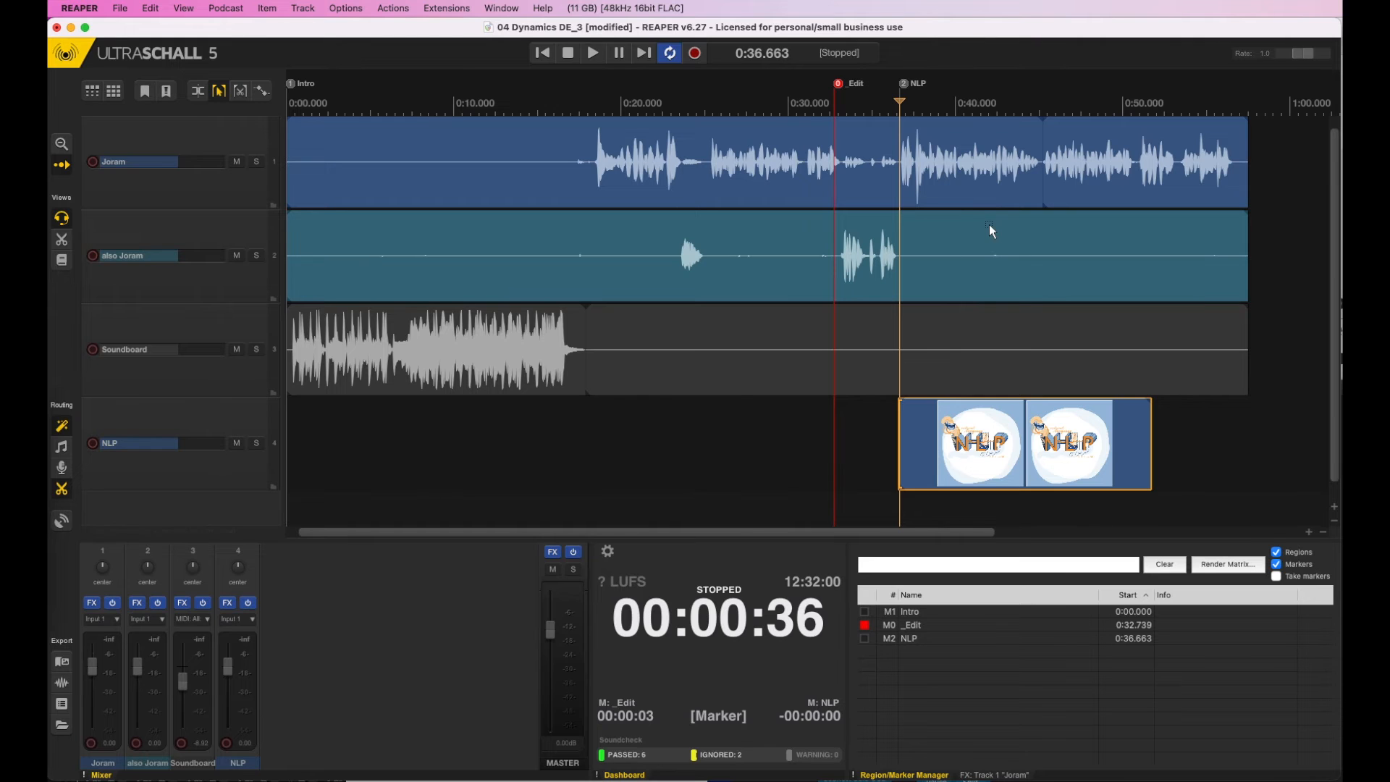
Step: Export the chapter markers from the Marker Dashboard as 04 Dynamics DE_3, replacing the existing chapters file
click(61, 661)
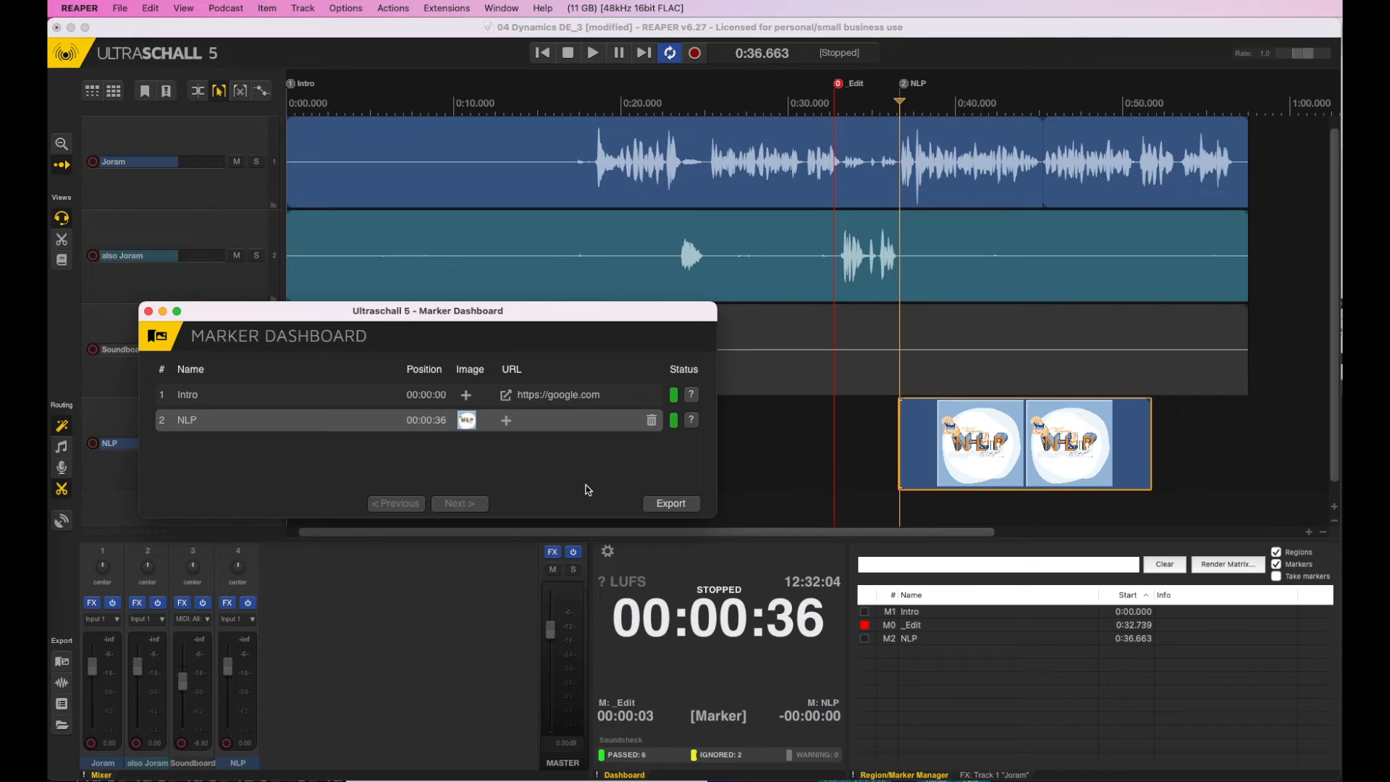
click(688, 509)
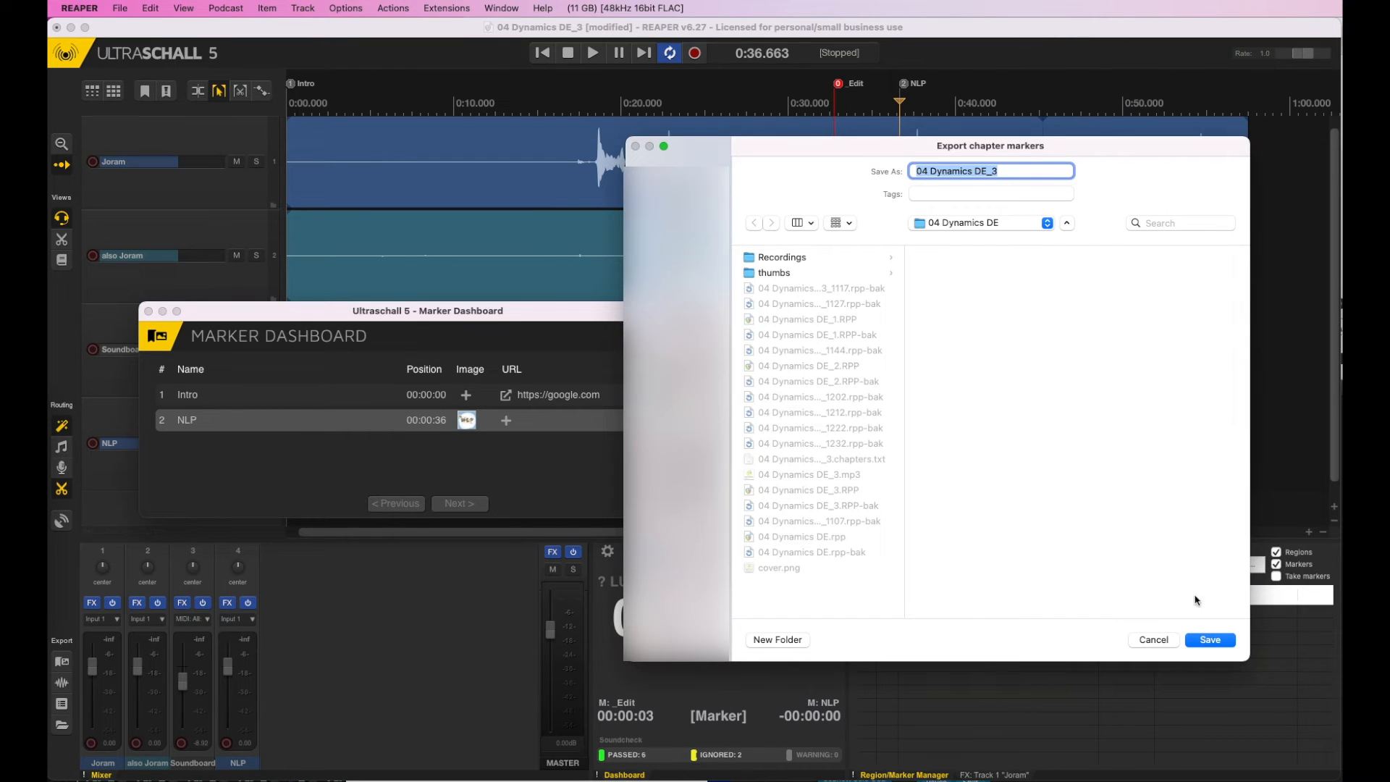
click(1213, 639)
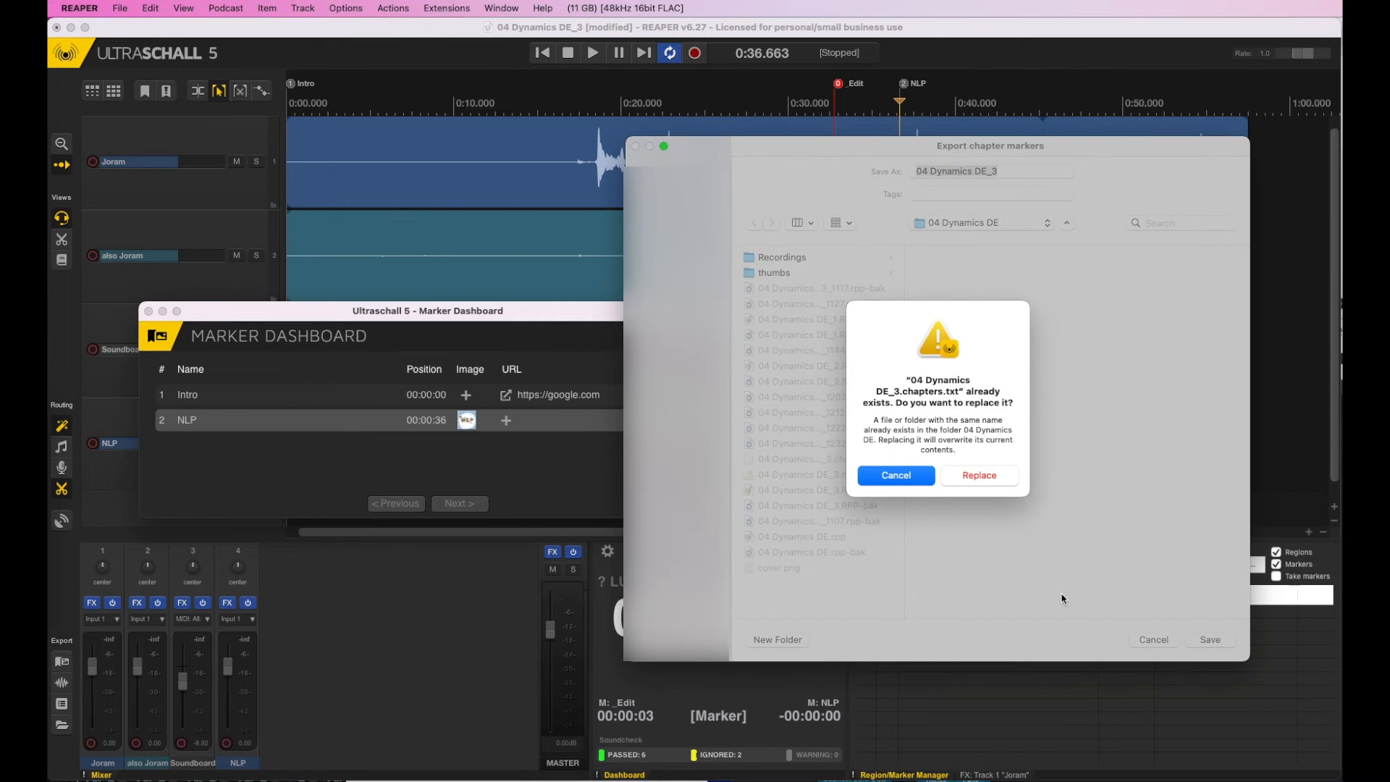
click(979, 477)
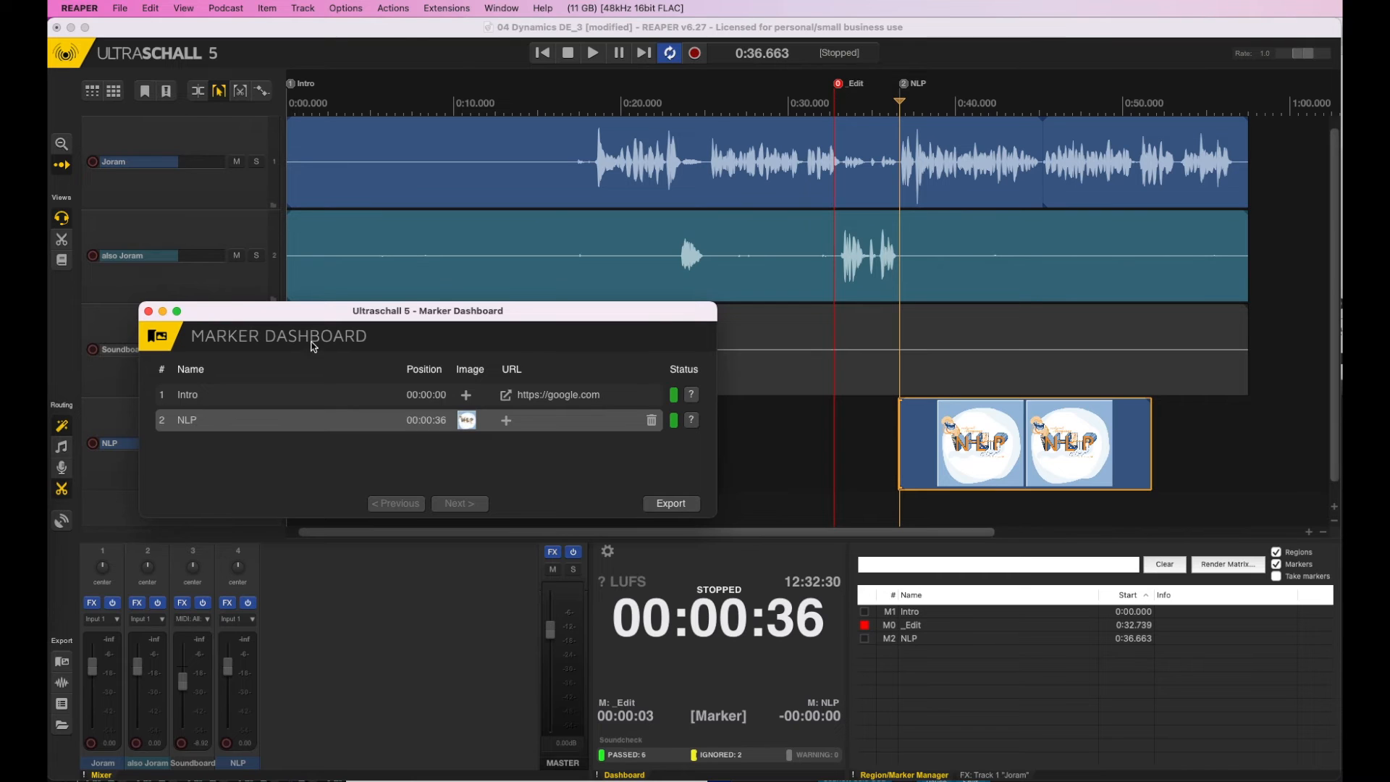
click(149, 312)
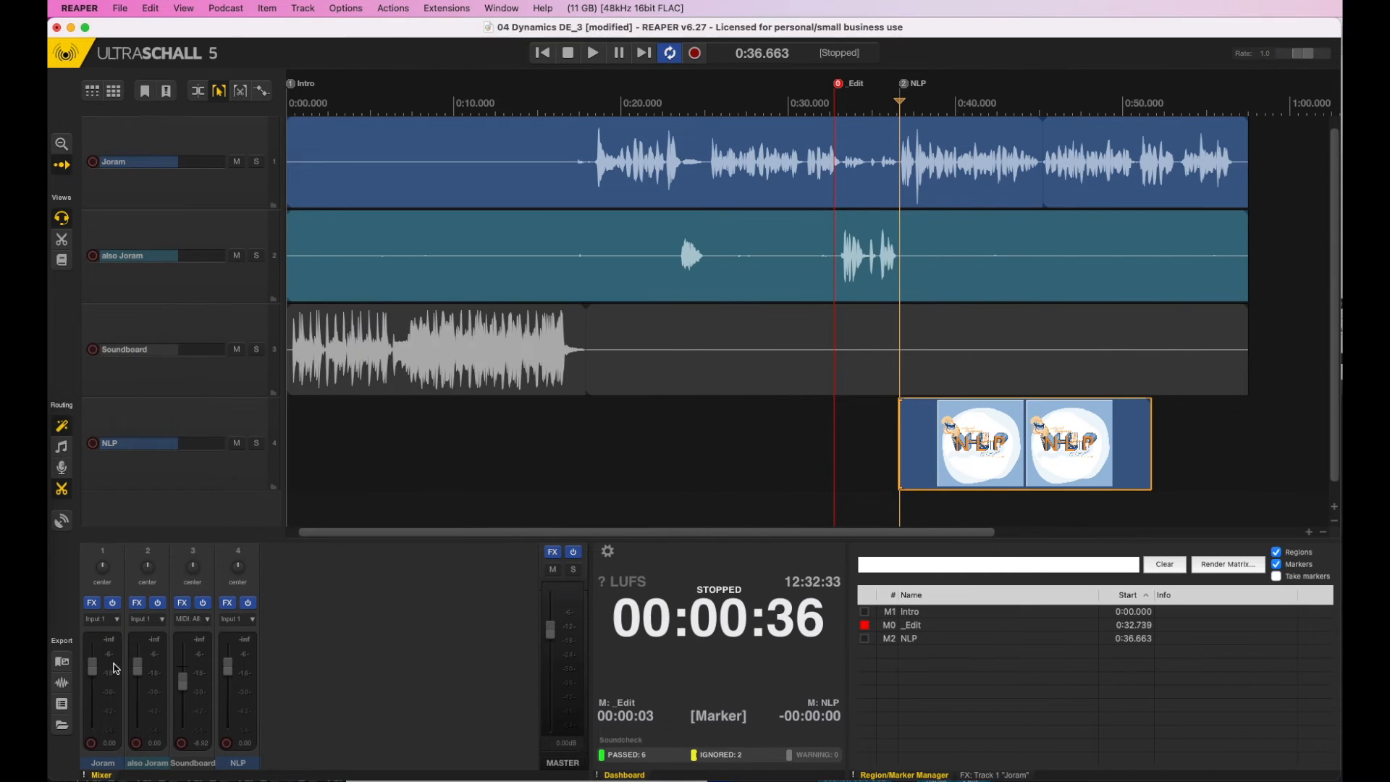
Step: View the Render to File settings and close them without rendering
click(62, 683)
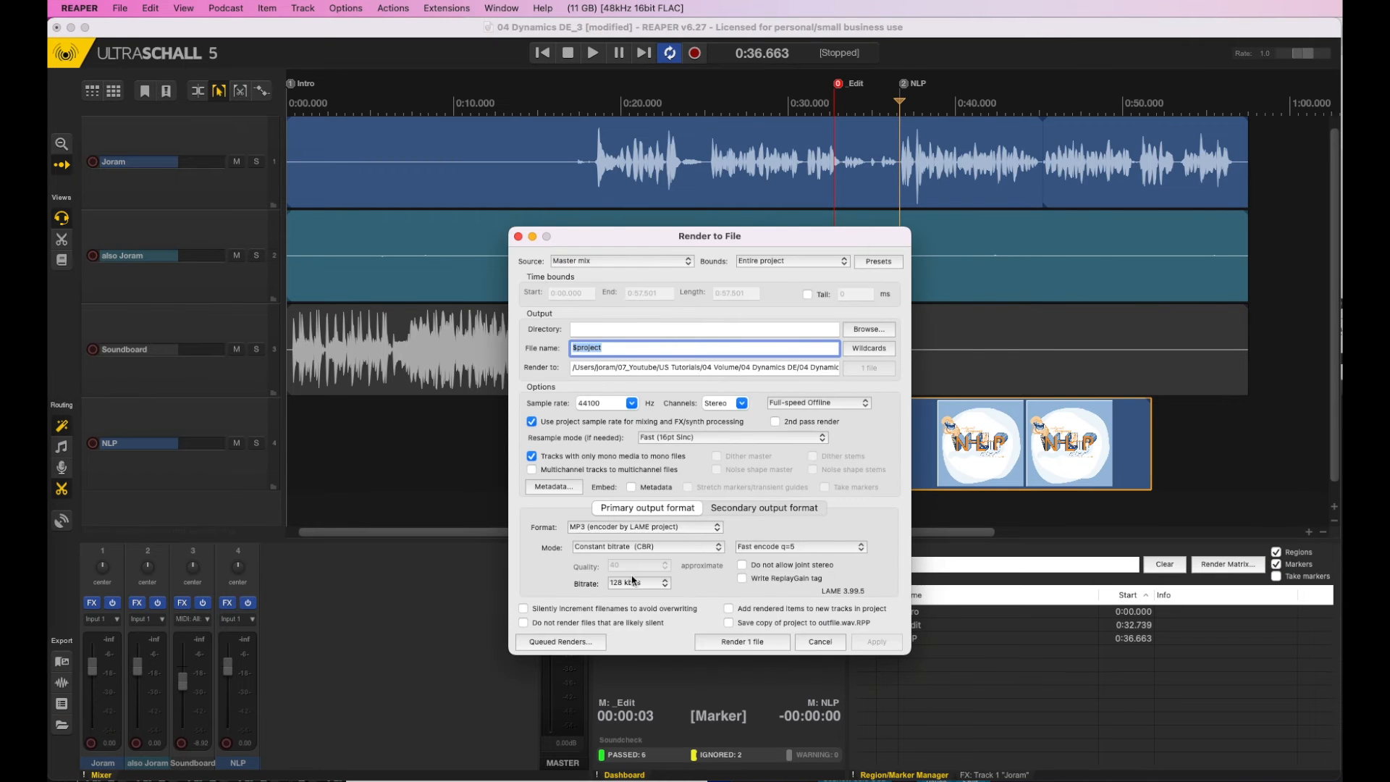
click(819, 641)
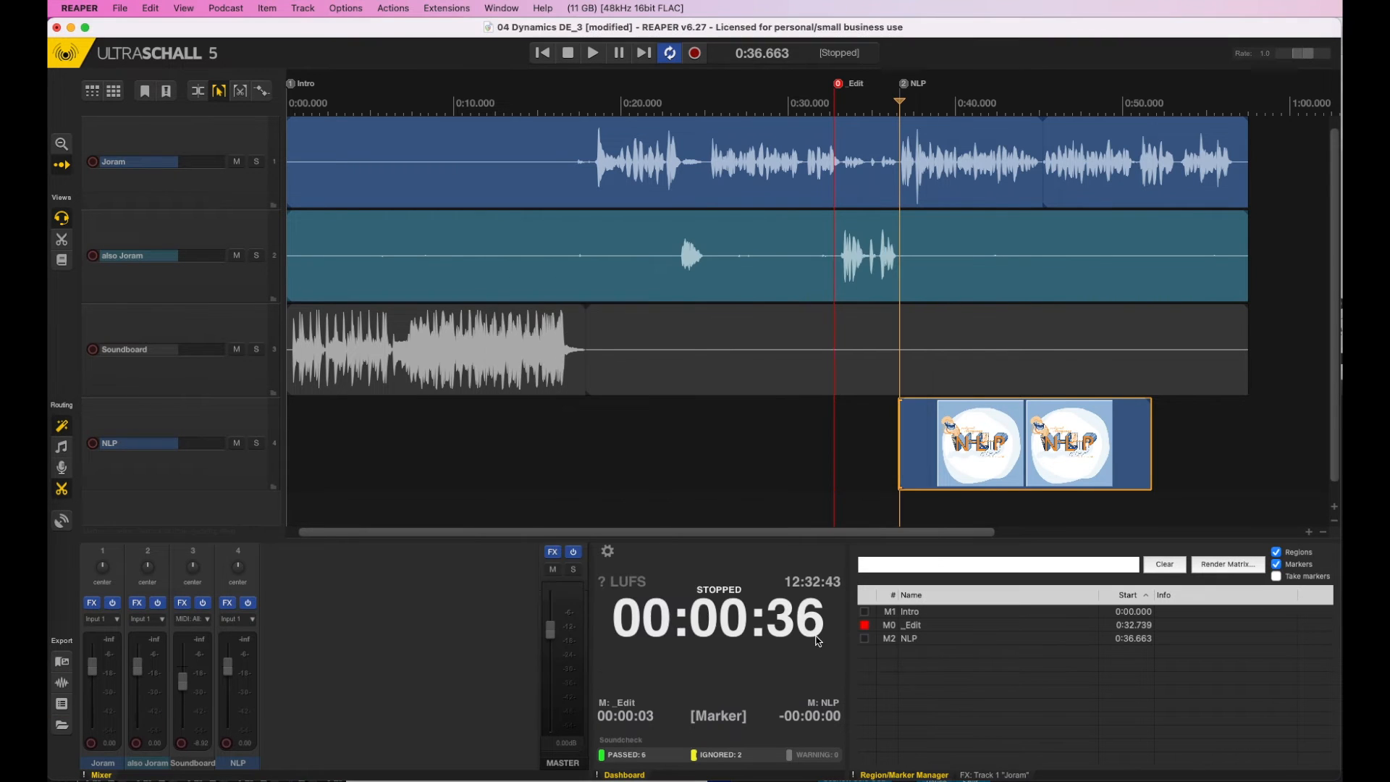
Step: Open the Export Assistant and delete the remaining _Edit marker from the project
click(62, 710)
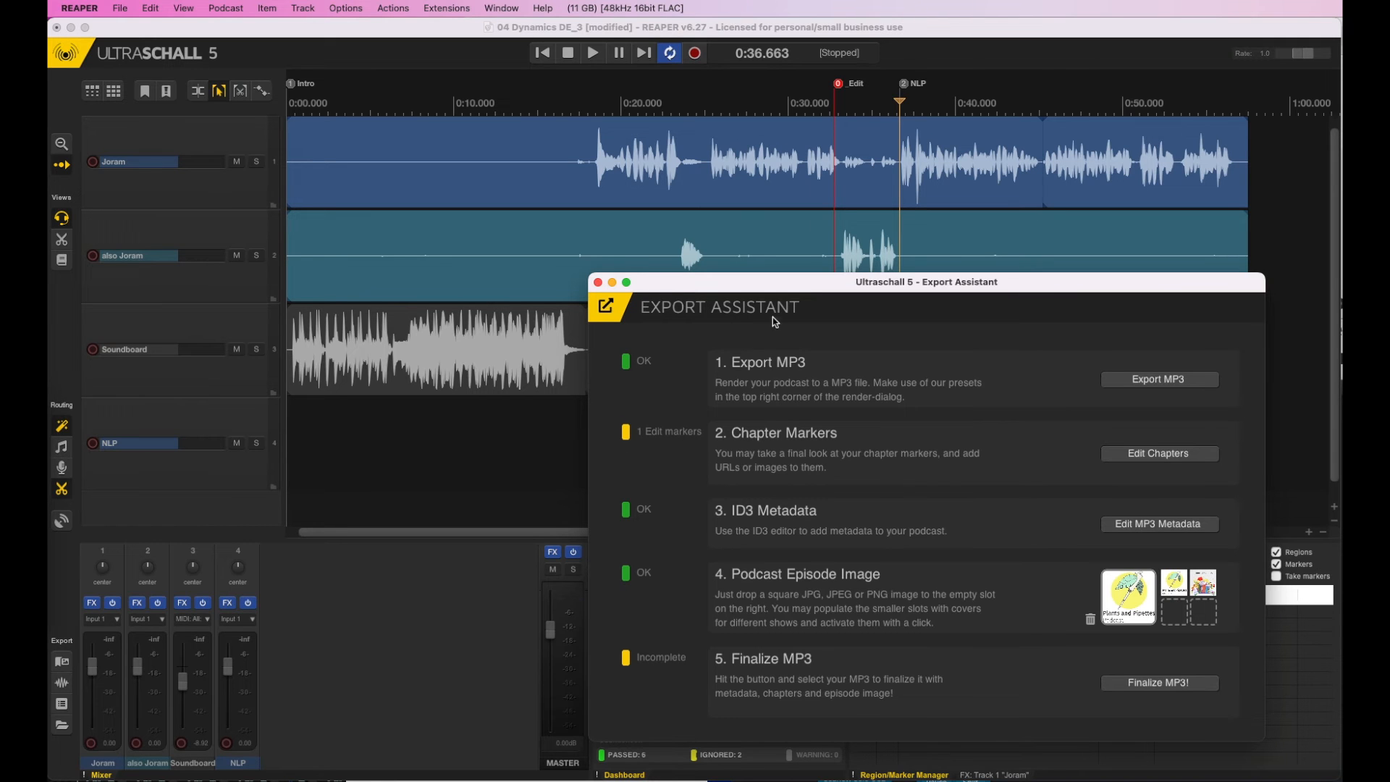
drag(775, 289, 488, 142)
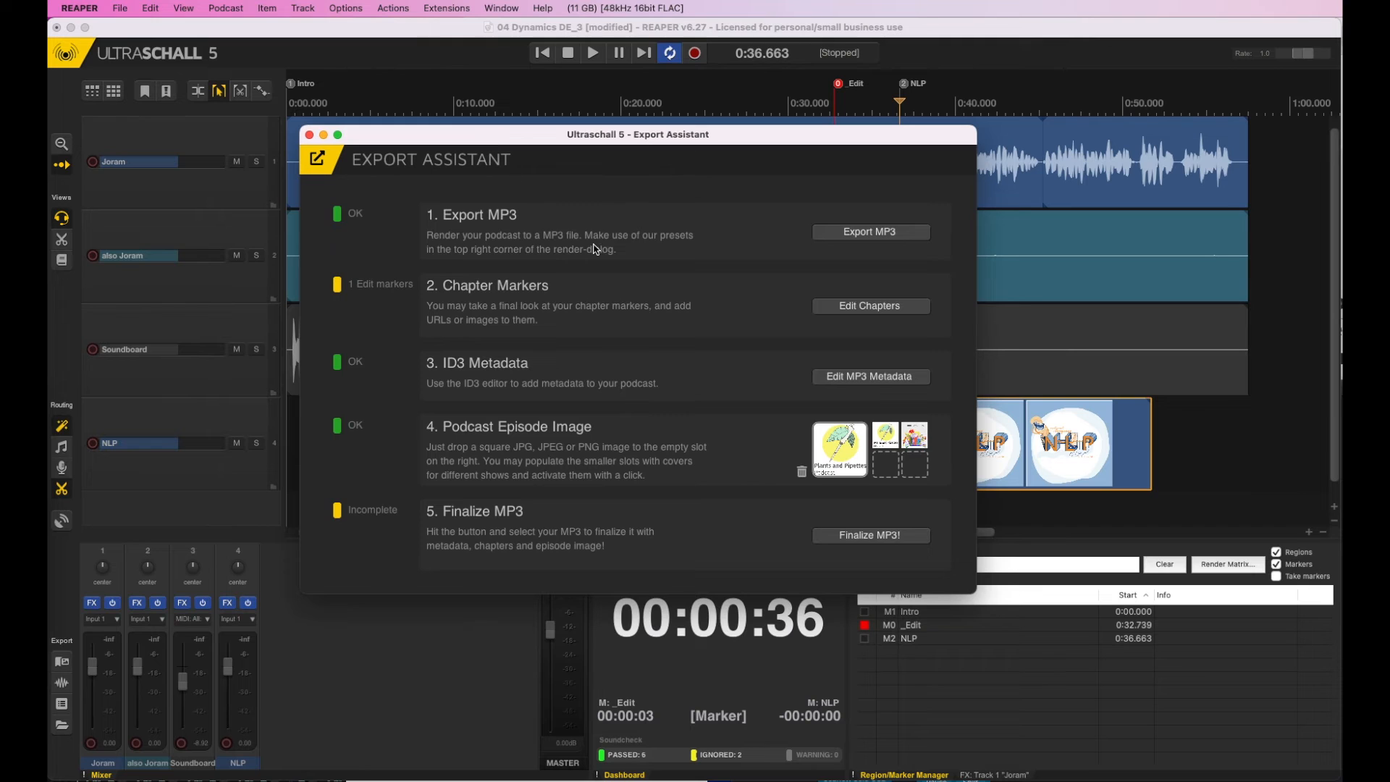
click(939, 627)
right_click(950, 621)
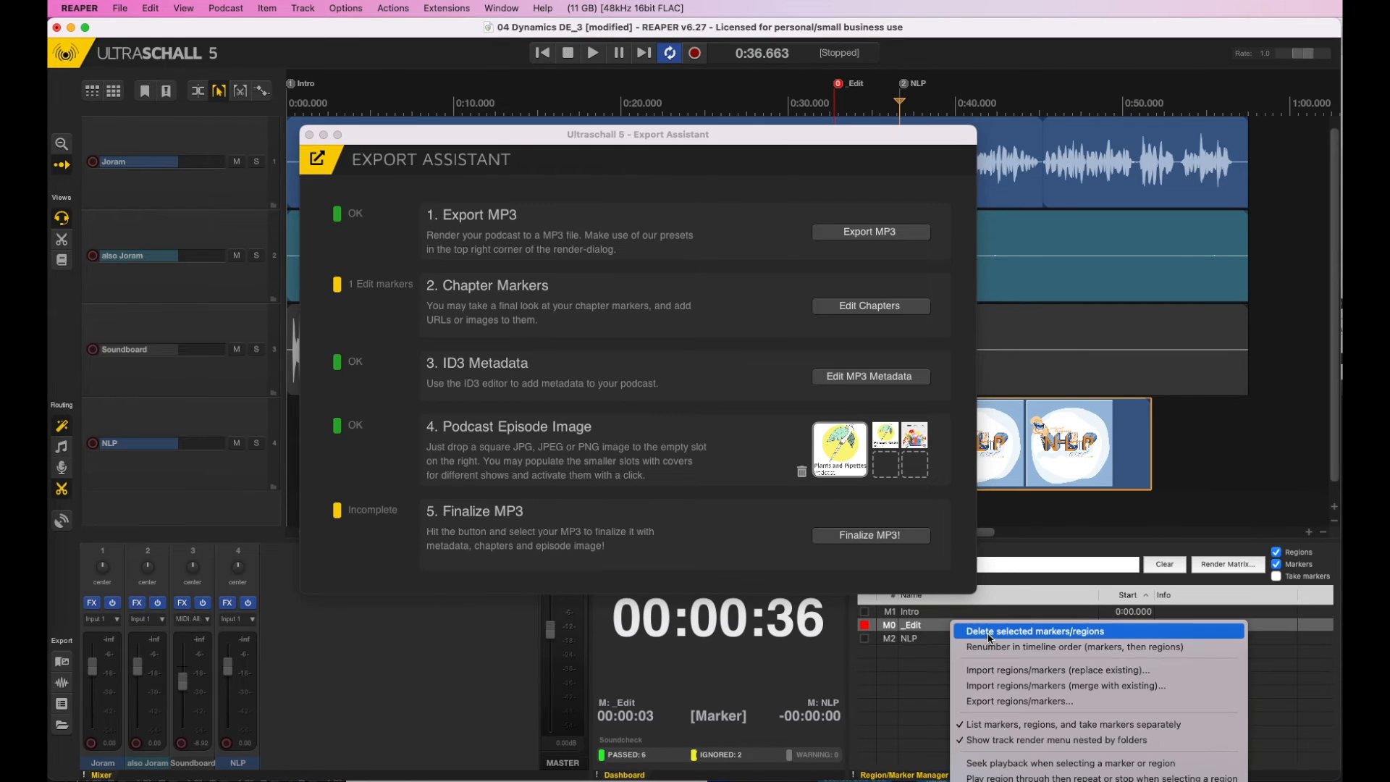
click(990, 633)
click(378, 301)
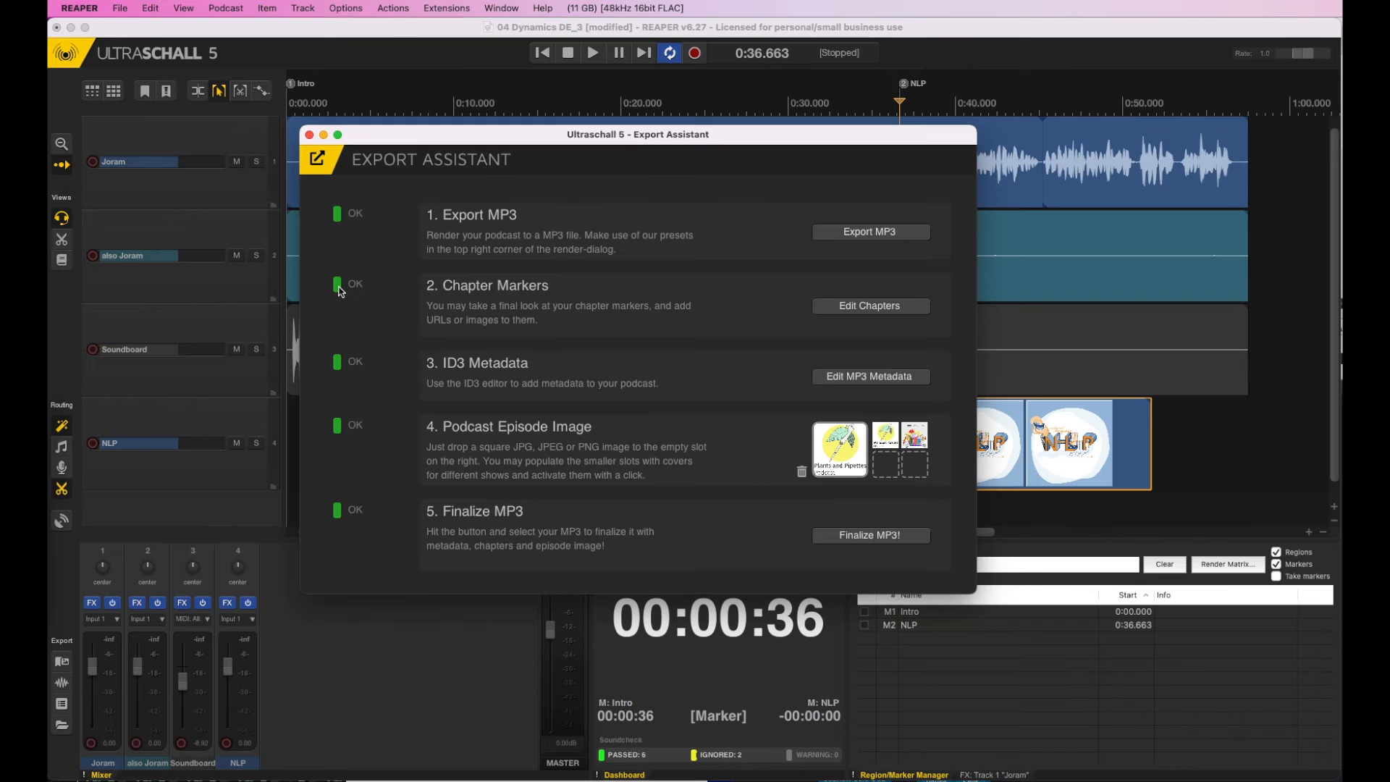
Step: Review the chapter list from the Export Assistant's Chapter Markers stage and close it
click(841, 311)
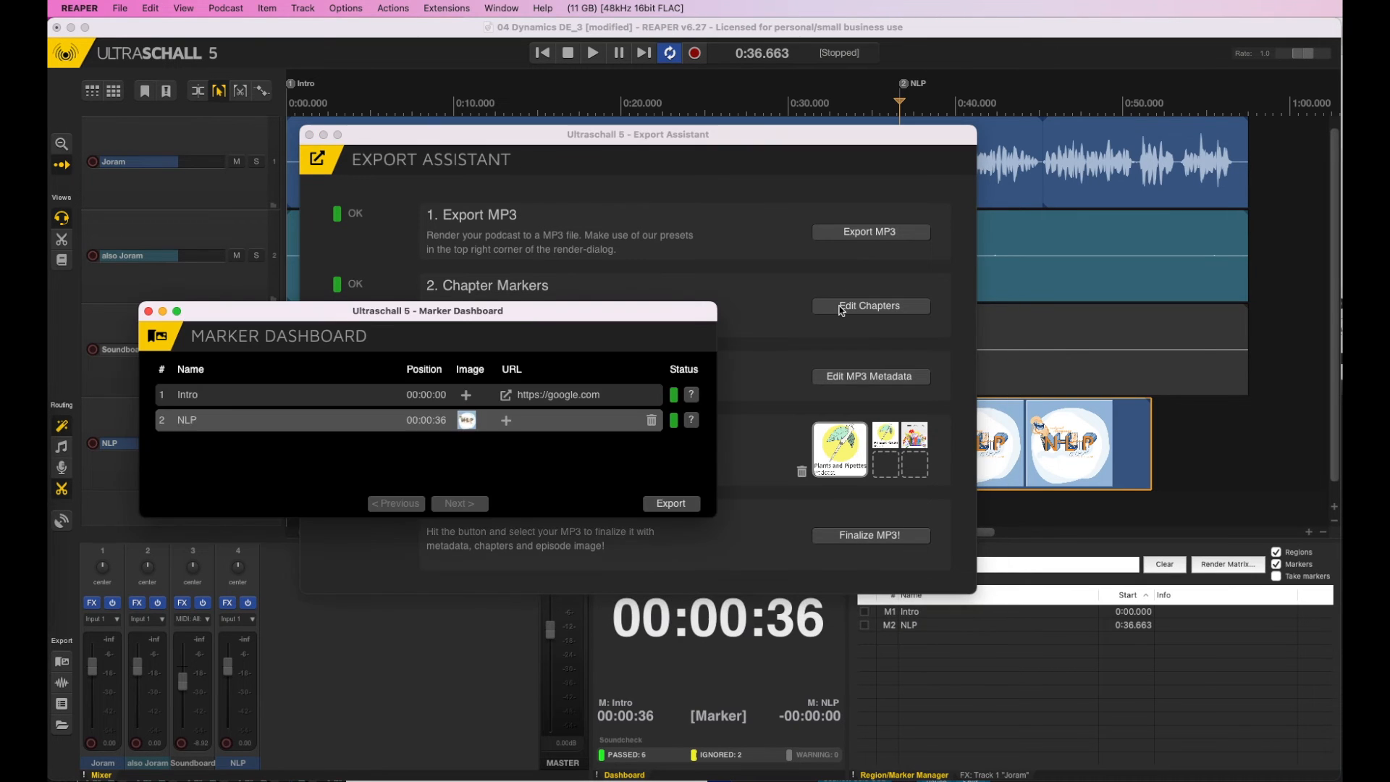
click(148, 312)
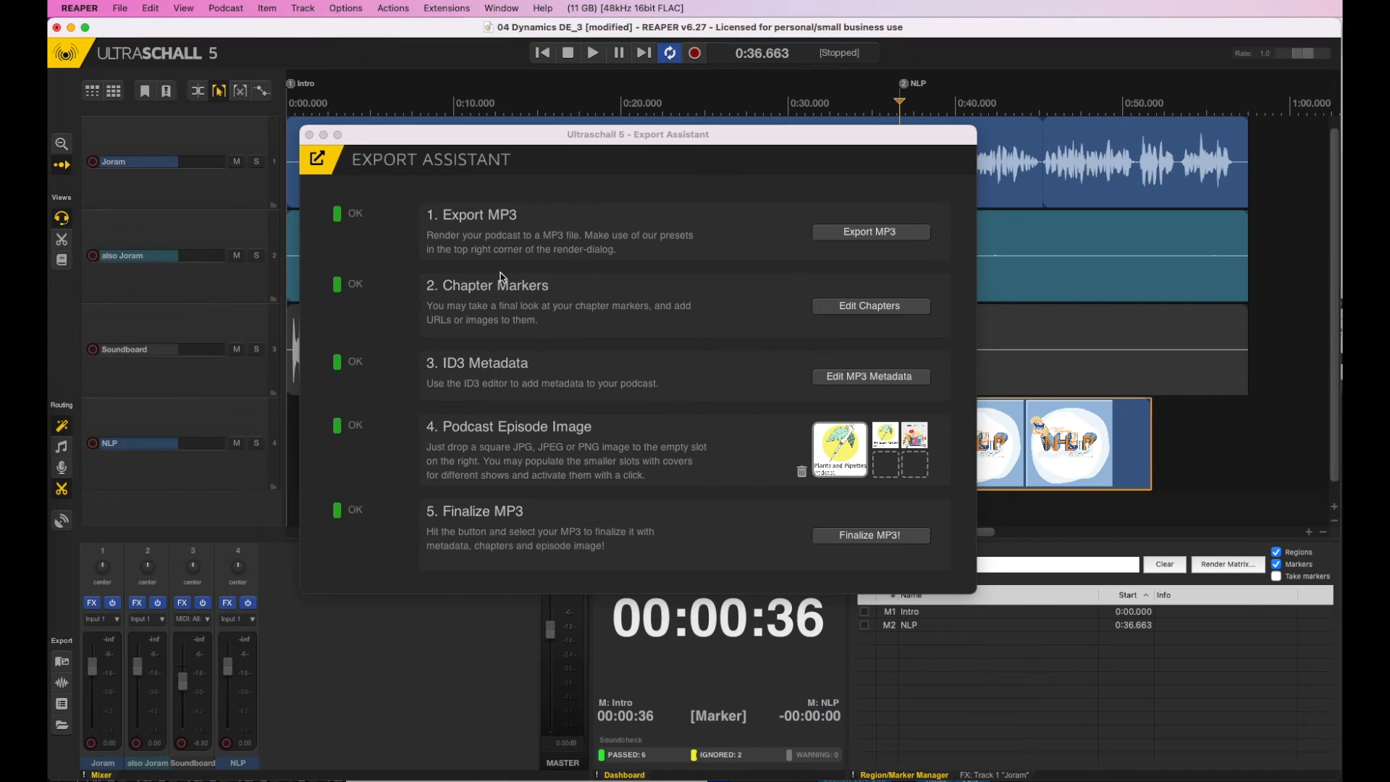
Step: Edit the MP3's ID3 metadata, setting the description to "This episode is about...", and apply it
click(865, 379)
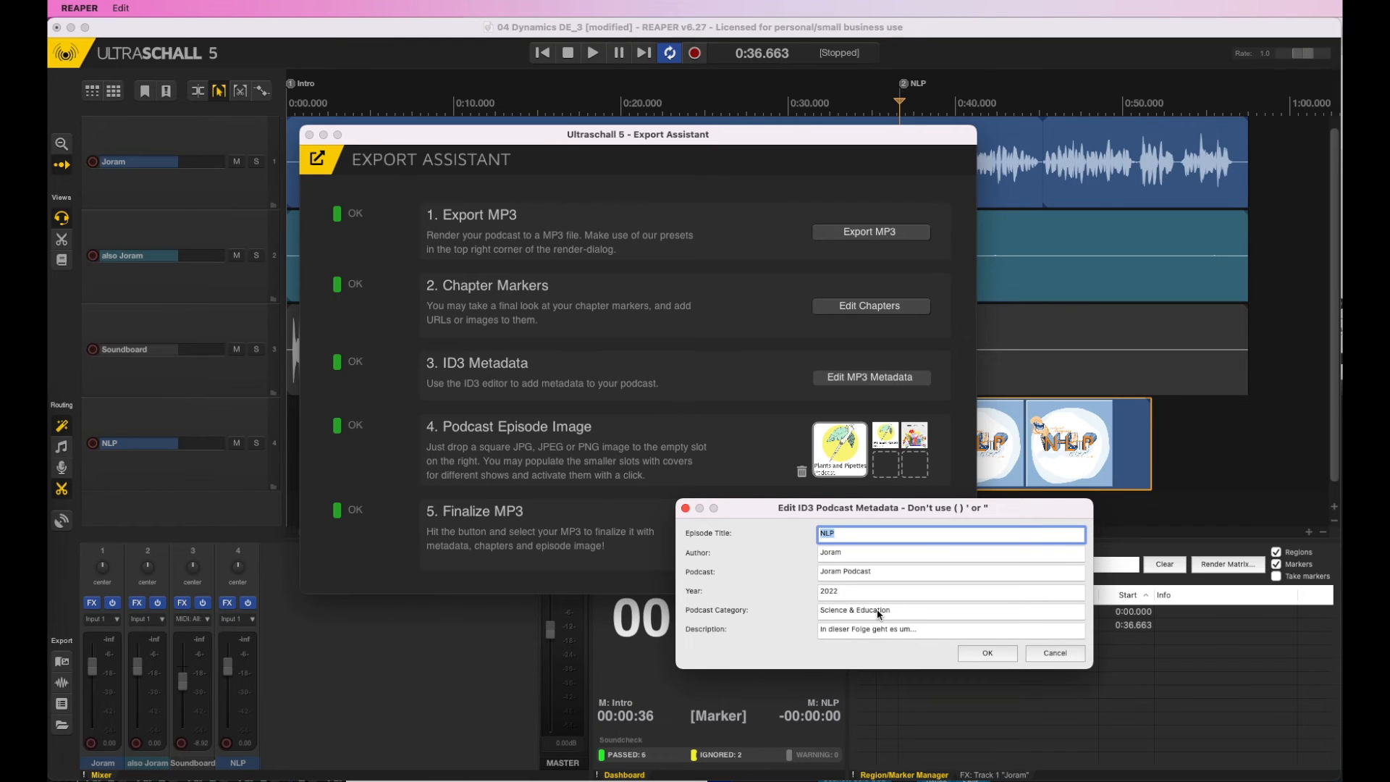
click(901, 632)
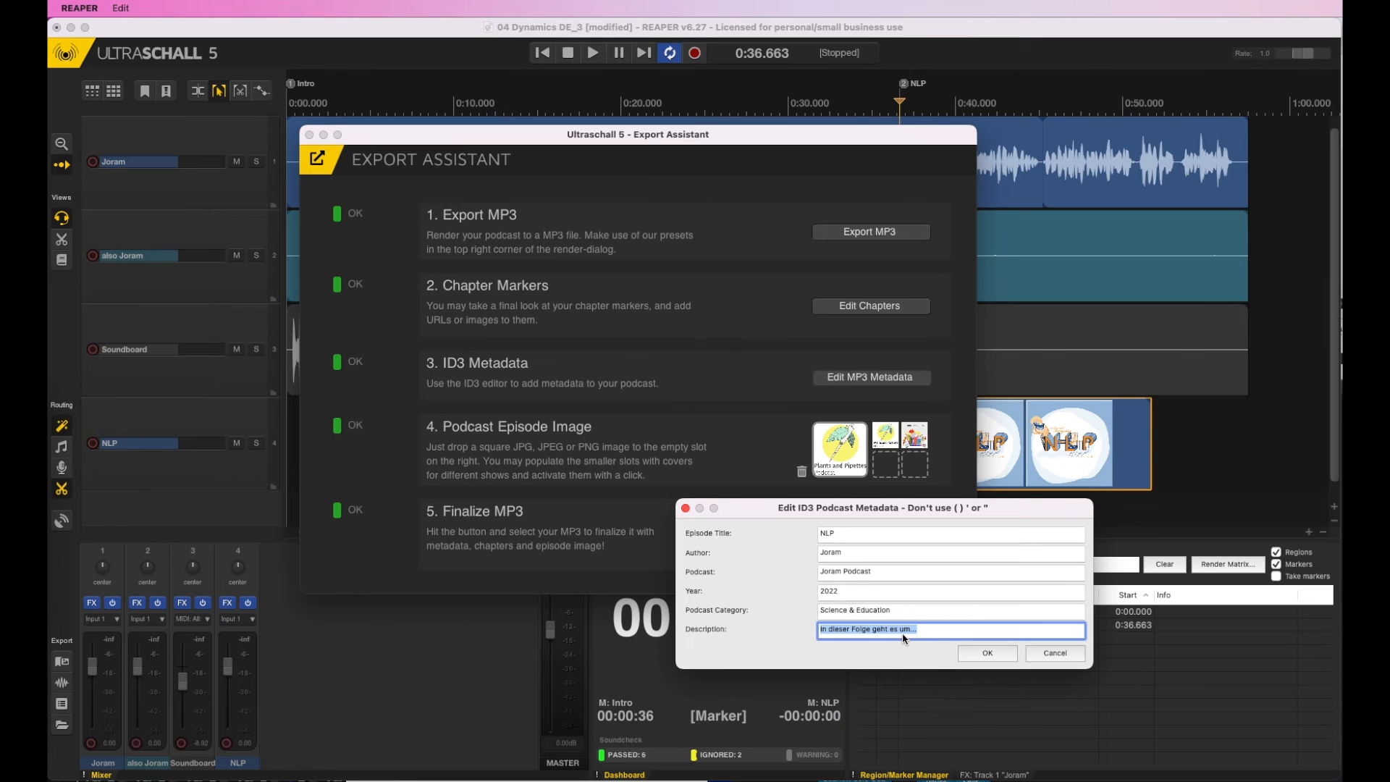
text(This episode is about...)
click(988, 654)
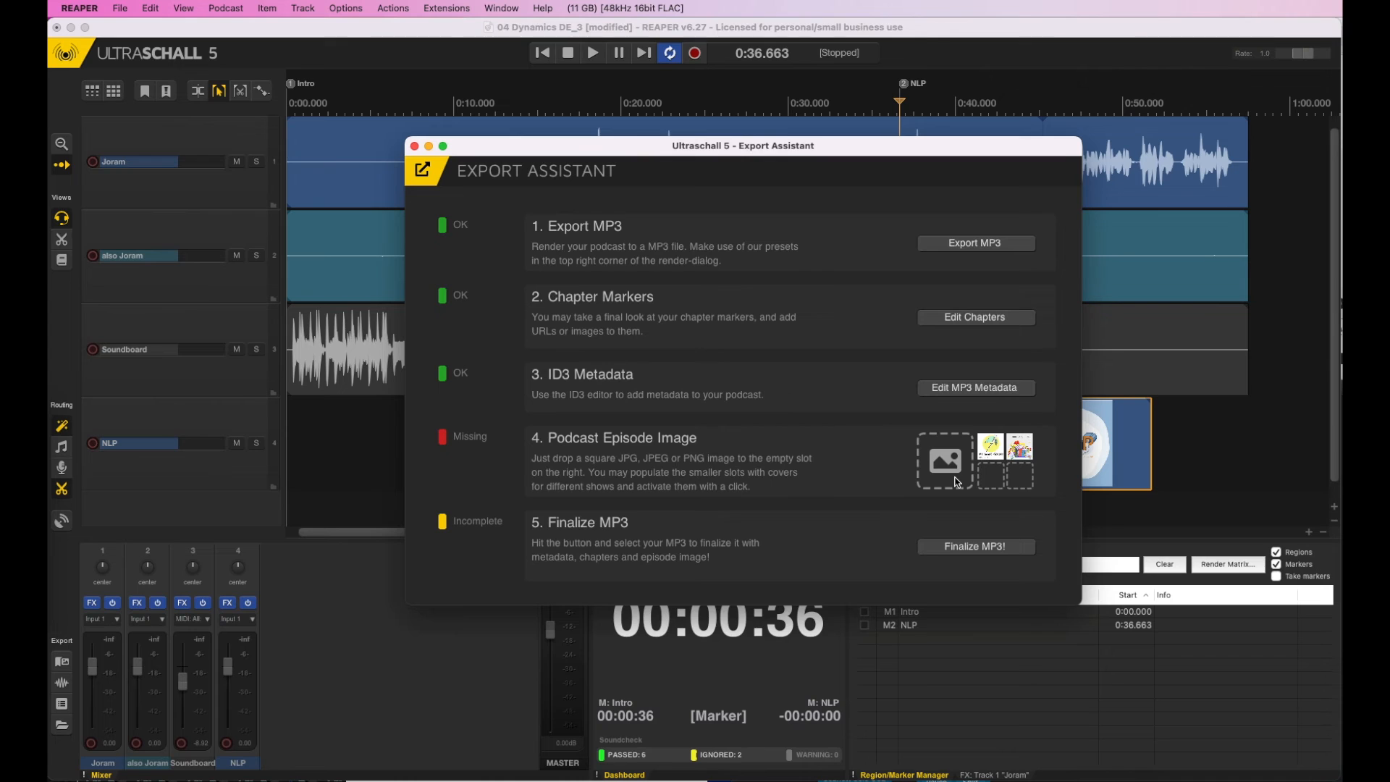
Step: Add the NLP picture as the podcast episode image, finalize 04 Dynamics DE_3.mp3 and close the Export Assistant
drag(910, 421, 945, 464)
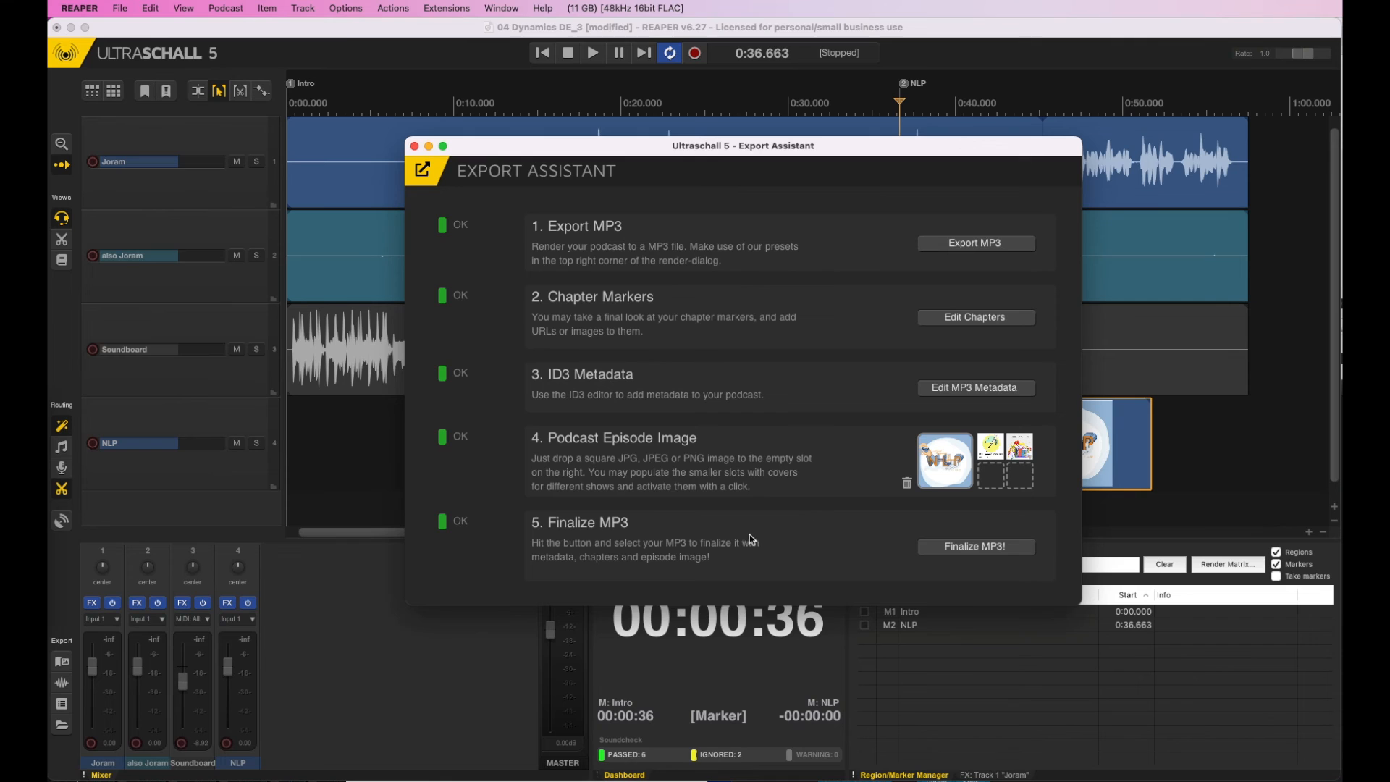
click(940, 545)
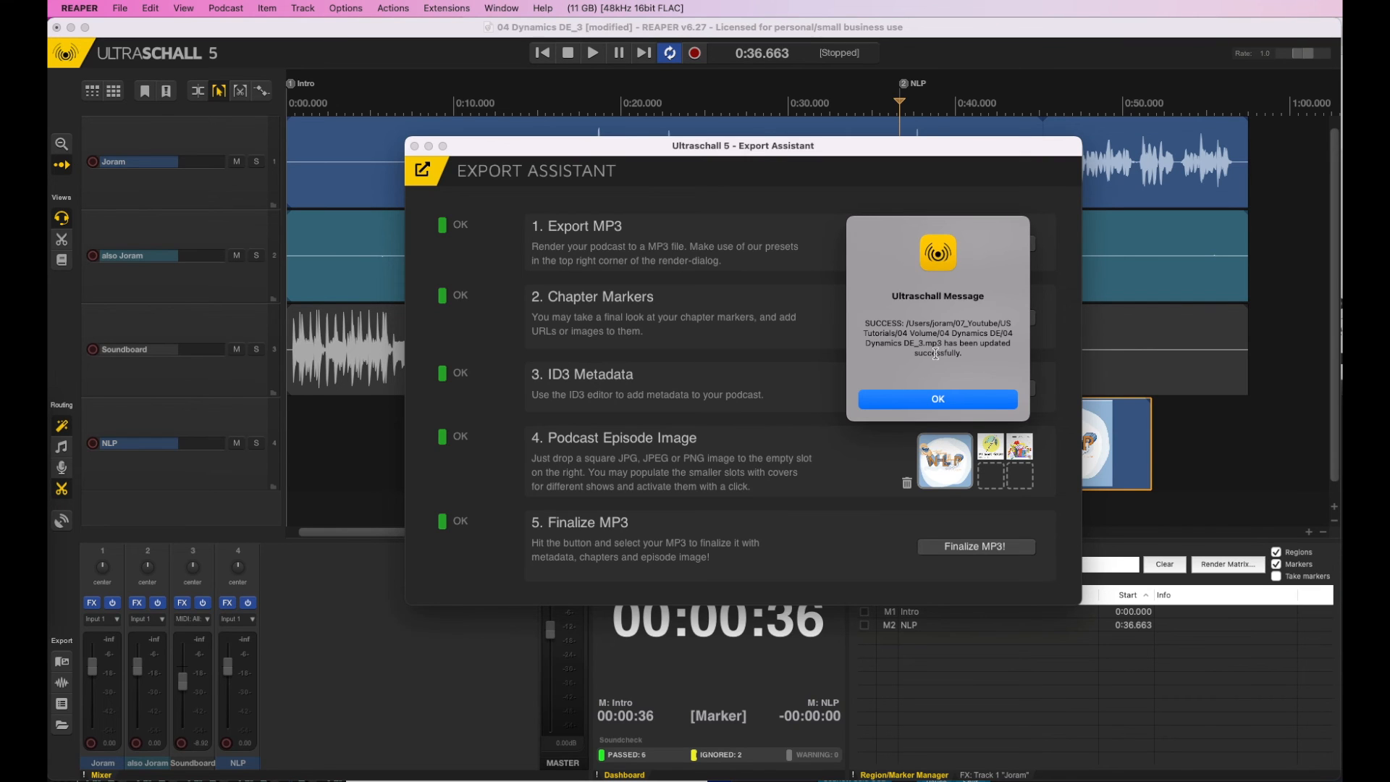
click(917, 400)
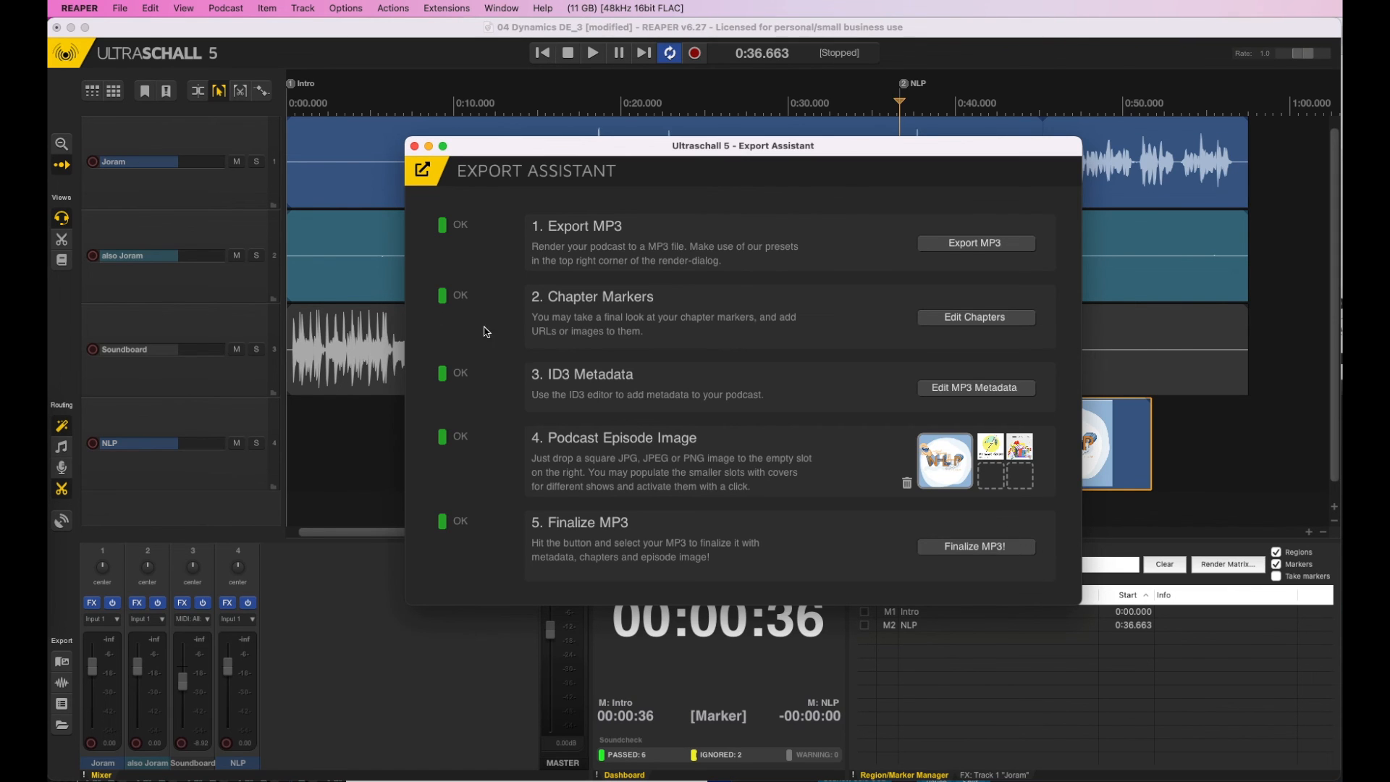
click(414, 148)
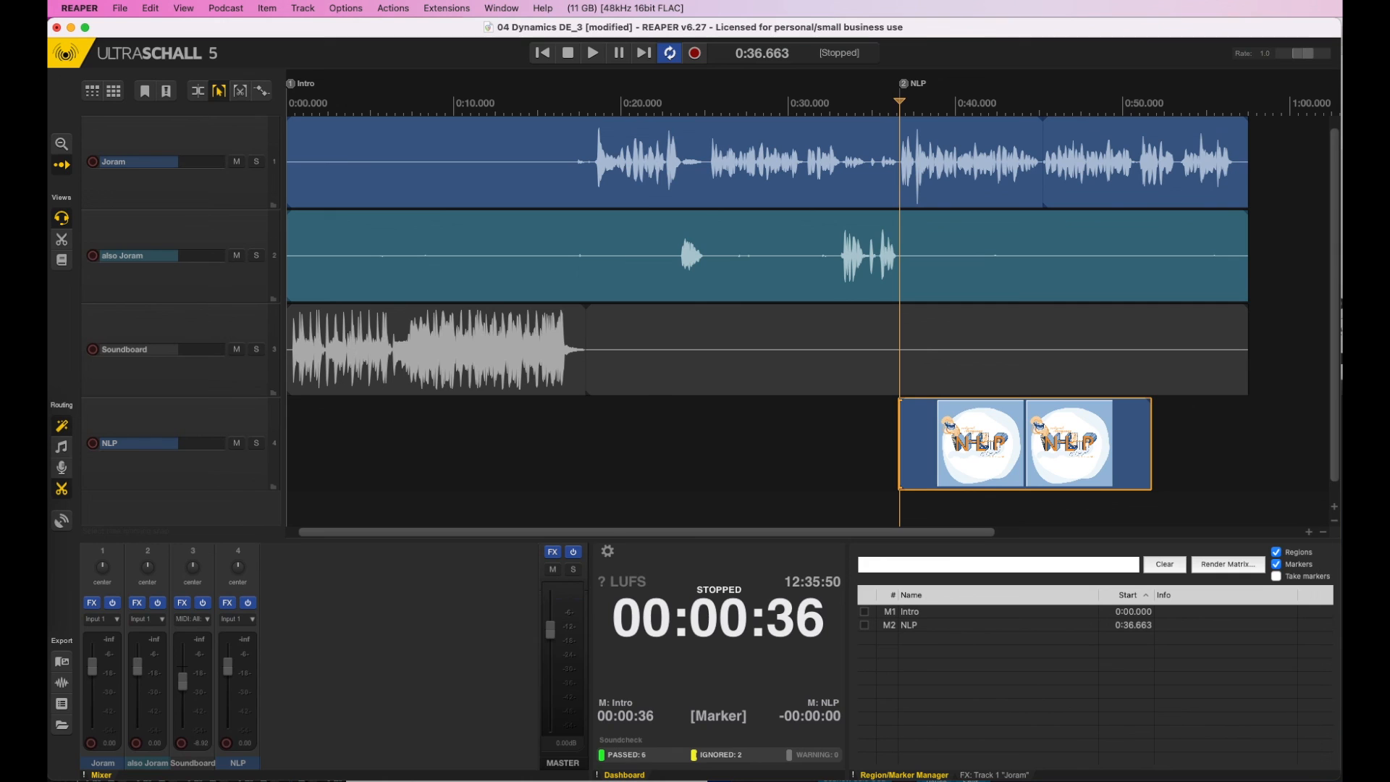
Step: Switch to Finder, preview 04 Dynamics DE_3.mp3 to check its title, cover and metadata, and return to REAPER
key(super+Tab)
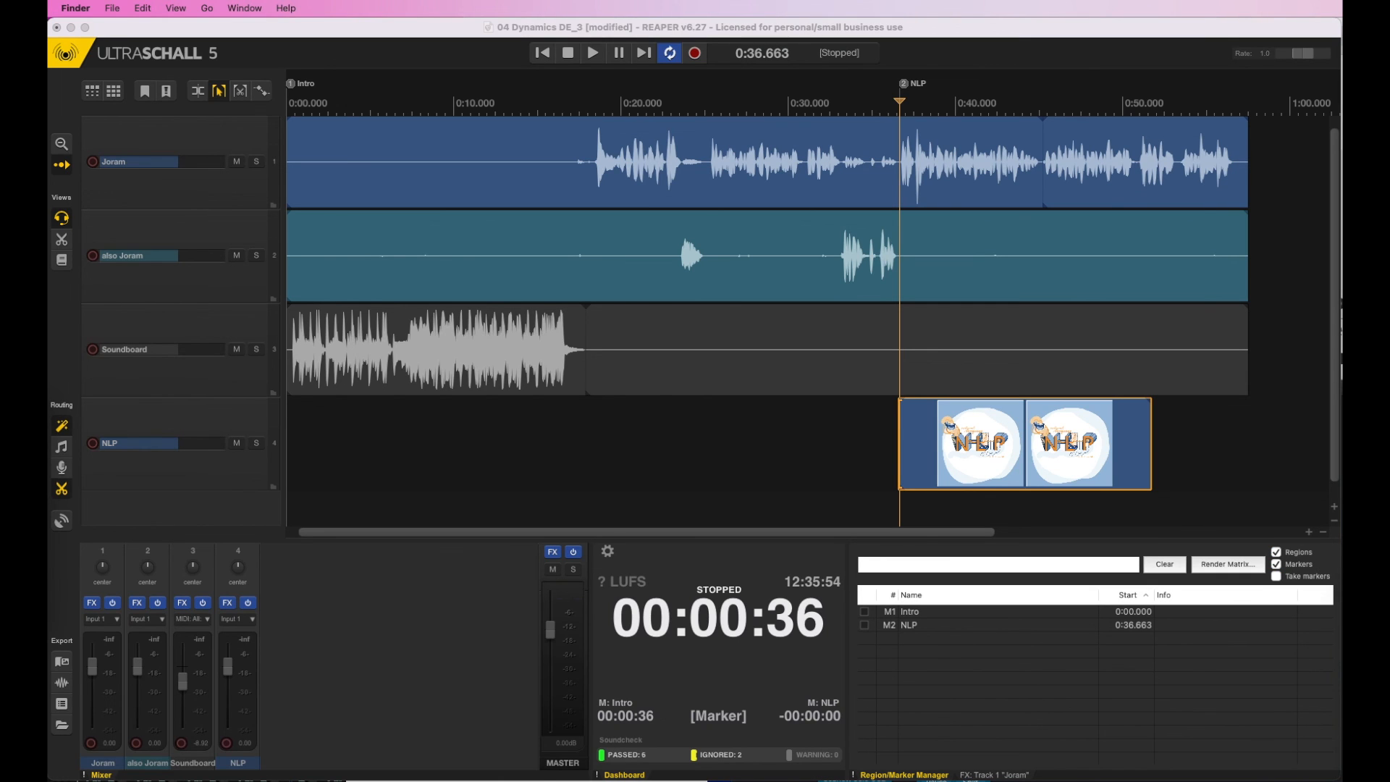
key(space)
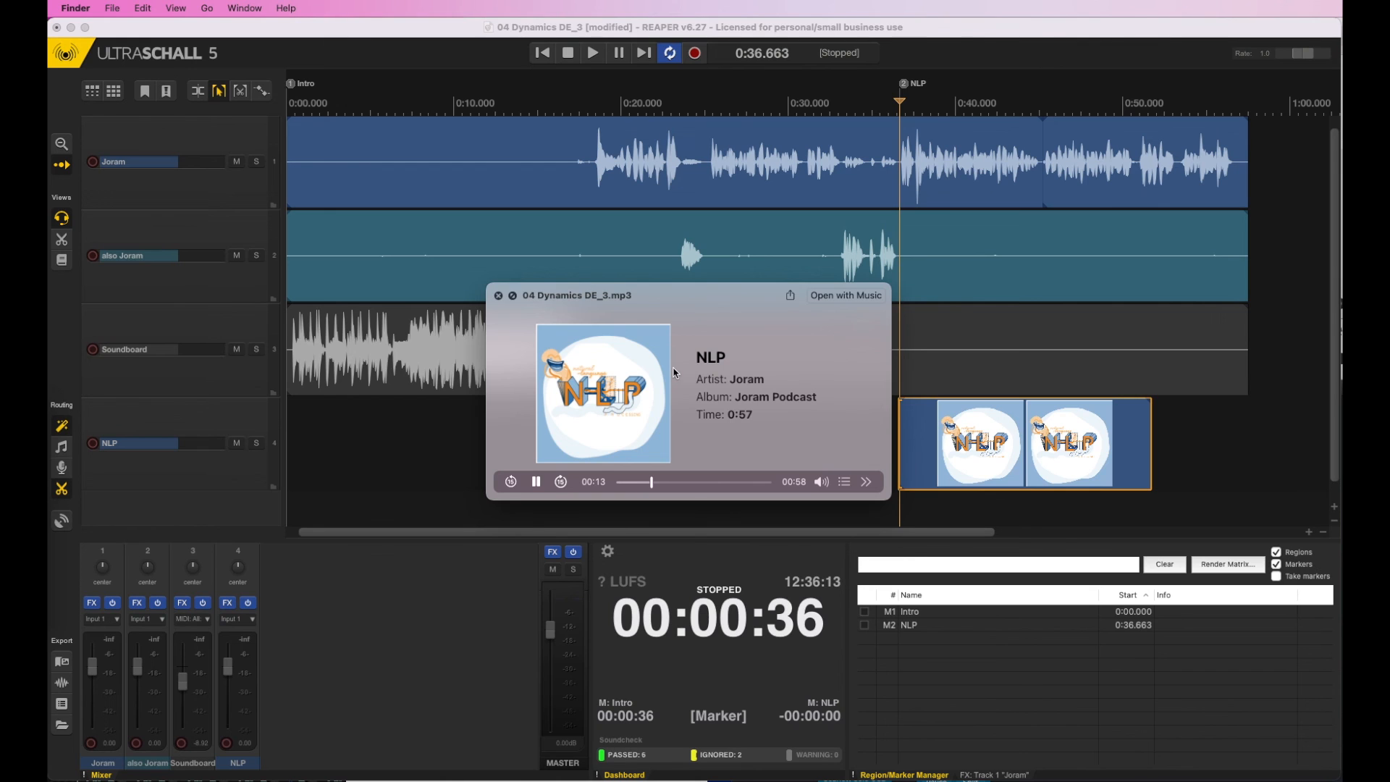
key(space)
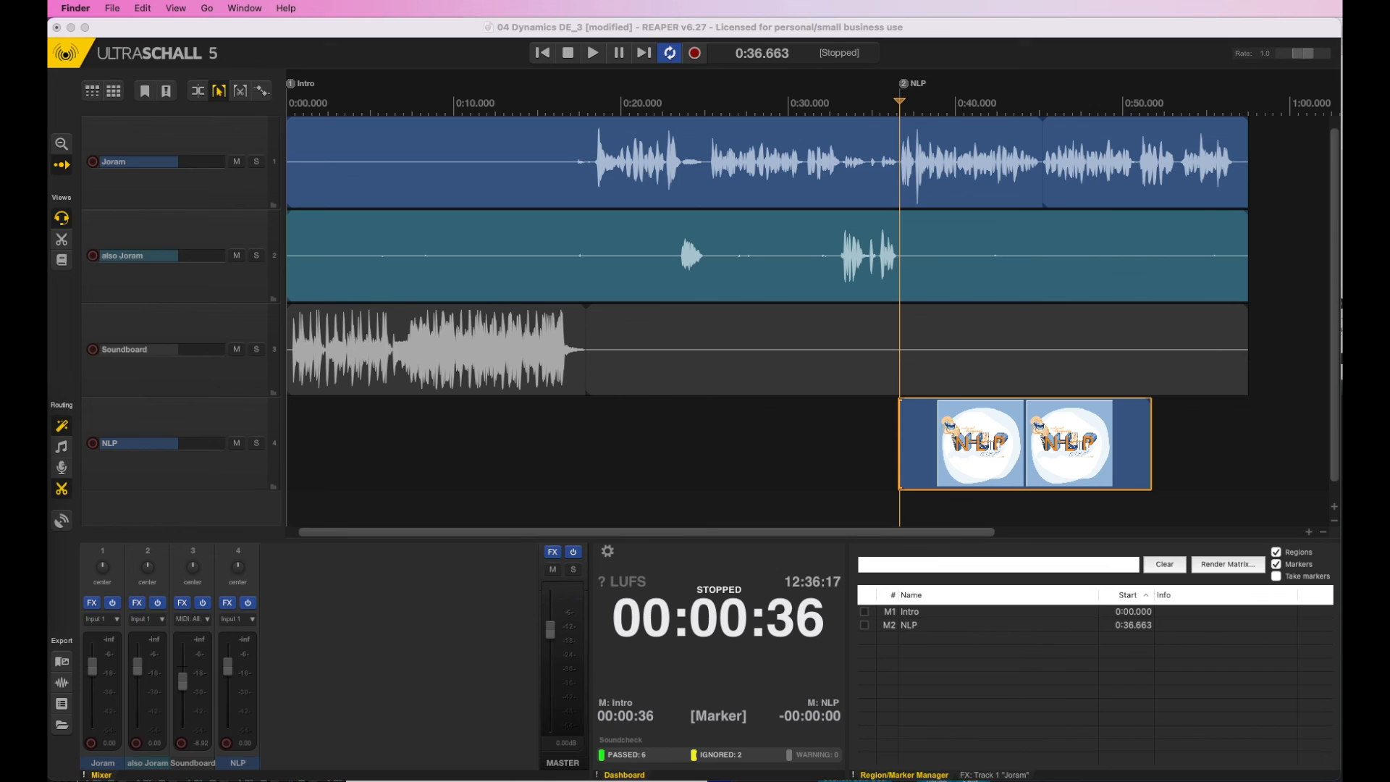
click(944, 35)
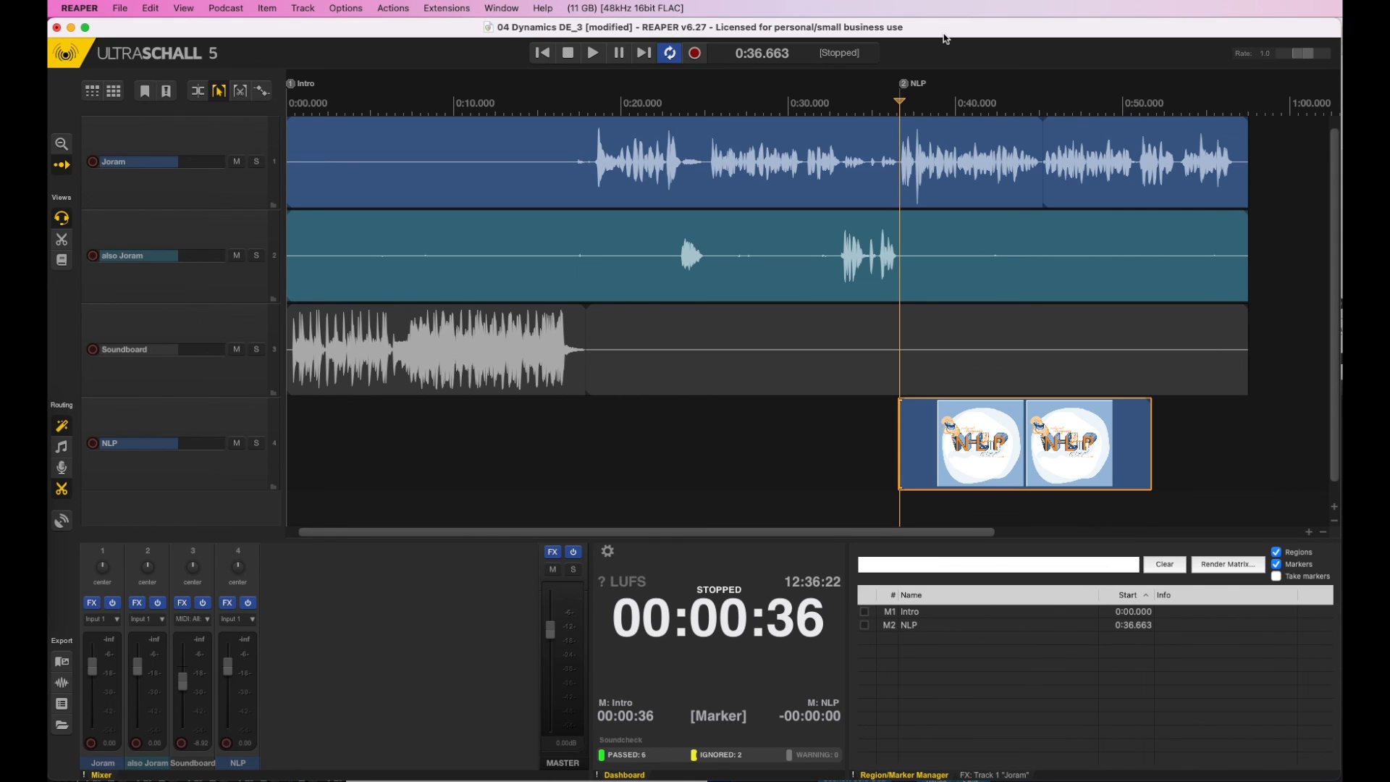